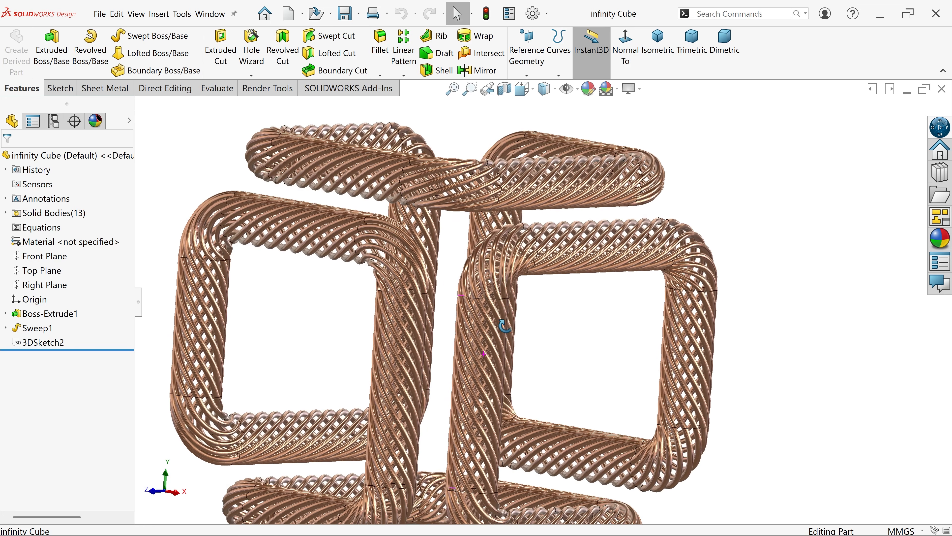
# Examine the finished infinity Cube model from several angles and close it
pyautogui.scroll(3, 555, 343)
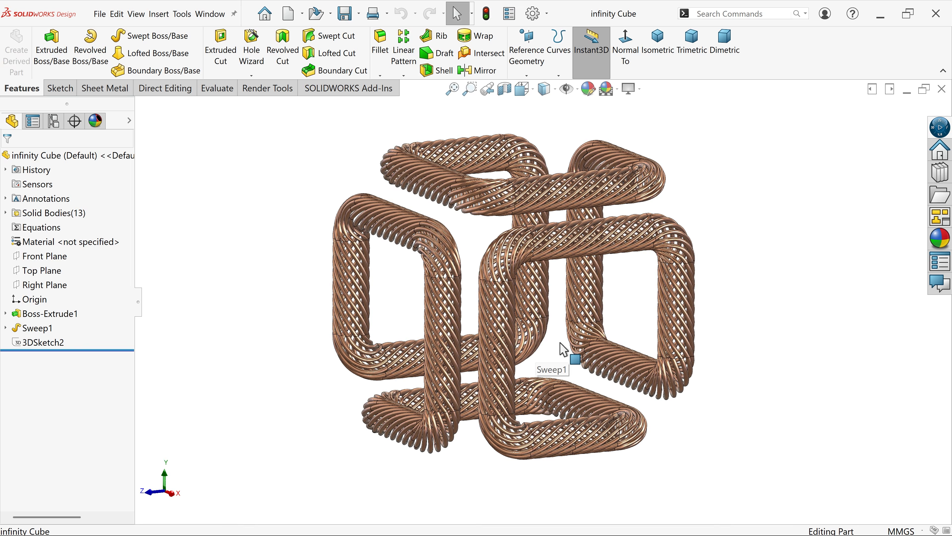
pyautogui.moveTo(631, 223); pyautogui.dragTo(578, 327, button='middle')
pyautogui.scroll(-3, 634, 319)
pyautogui.scroll(1, 579, 326)
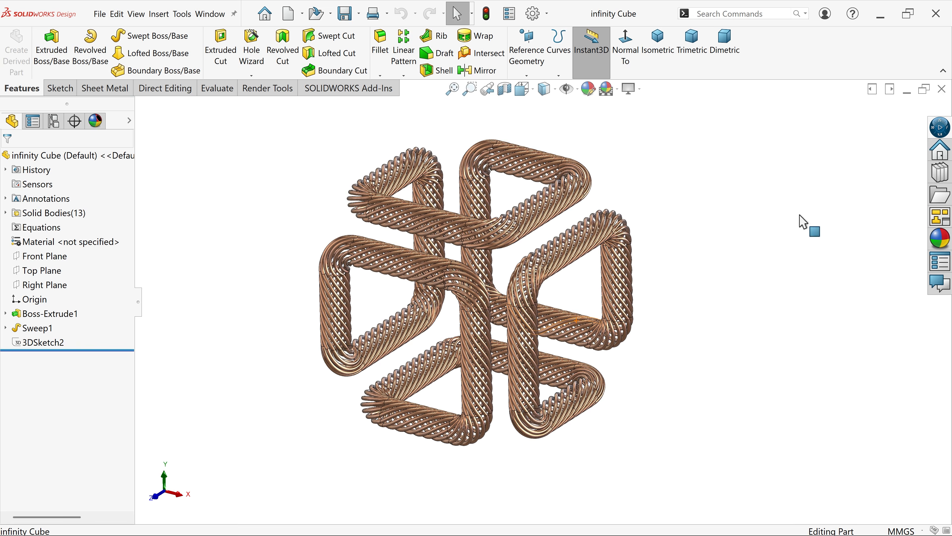
pyautogui.click(942, 90)
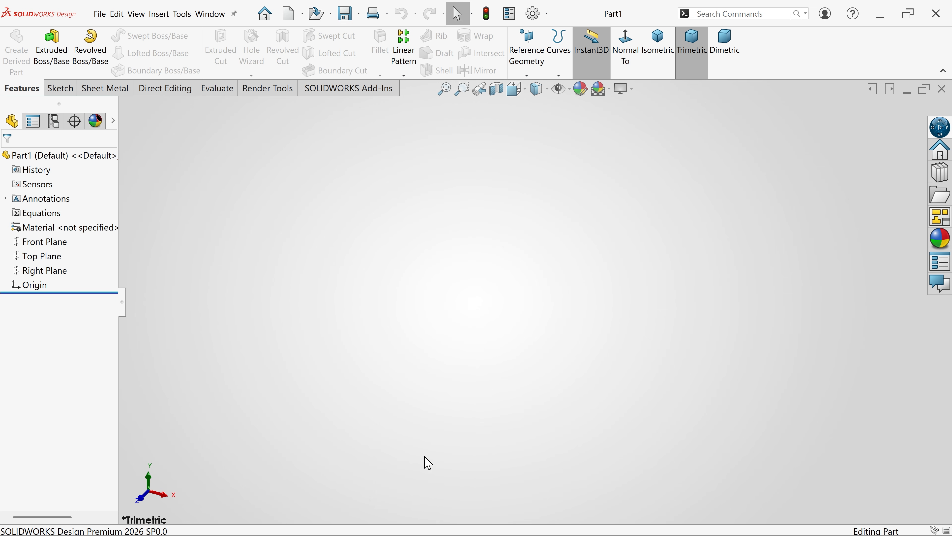
# Switch to the image viewer to read the infinity cube drawing's dimensions and notes, and return to the empty part
pyautogui.click(424, 534)
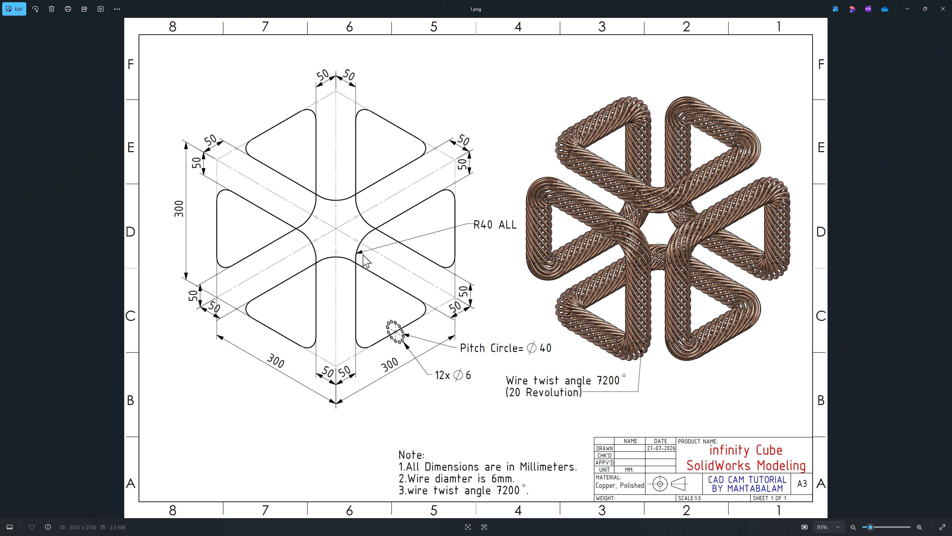
pyautogui.click(910, 11)
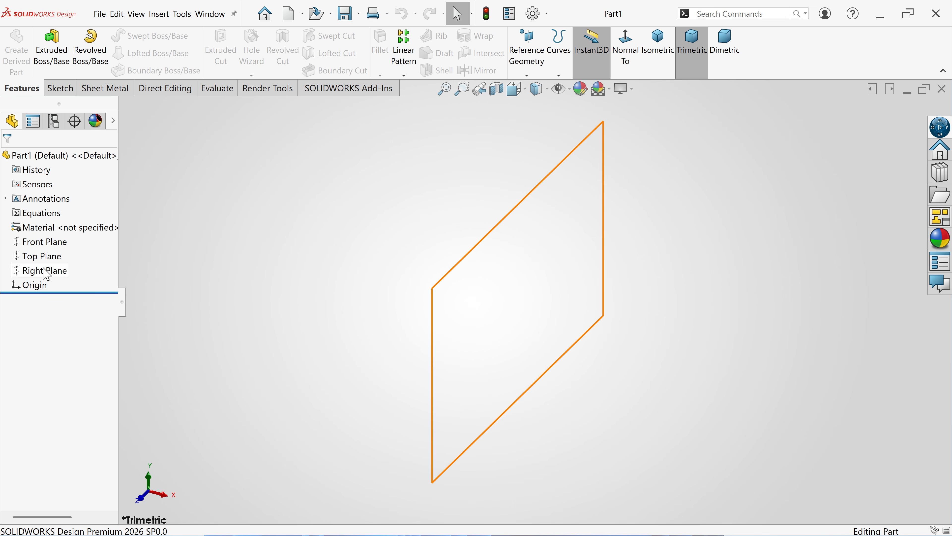
# Sketch a center rectangle about 94 by 103 mm on the Top Plane, centered on the origin
pyautogui.click(52, 256)
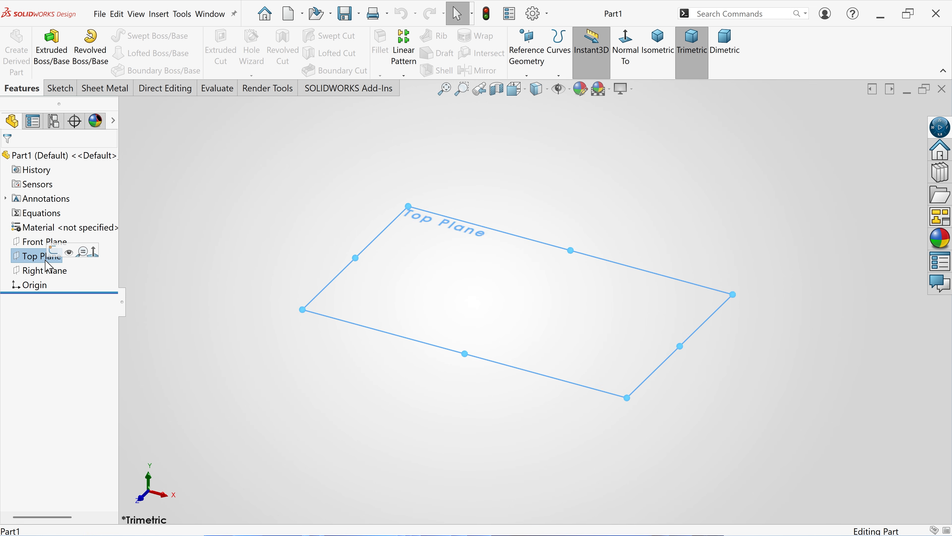
pyautogui.click(55, 250)
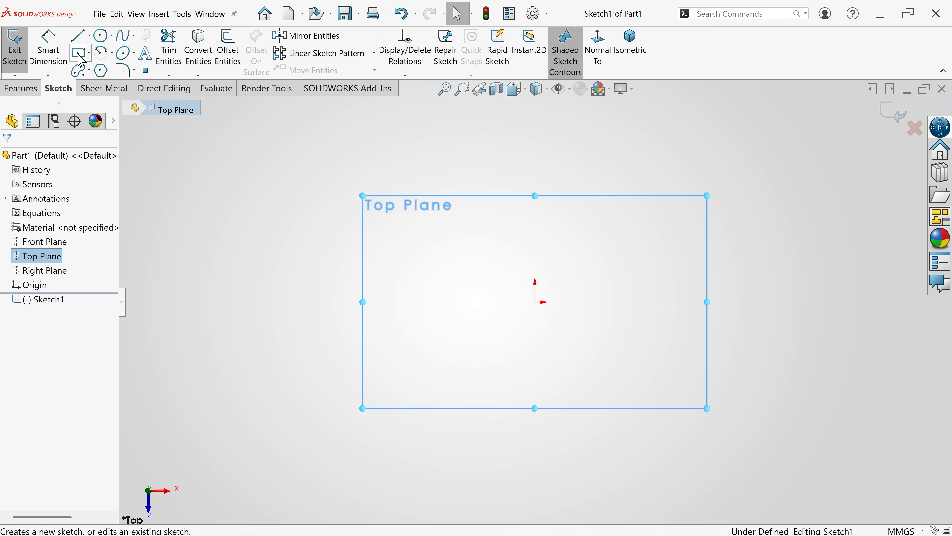
pyautogui.click(81, 56)
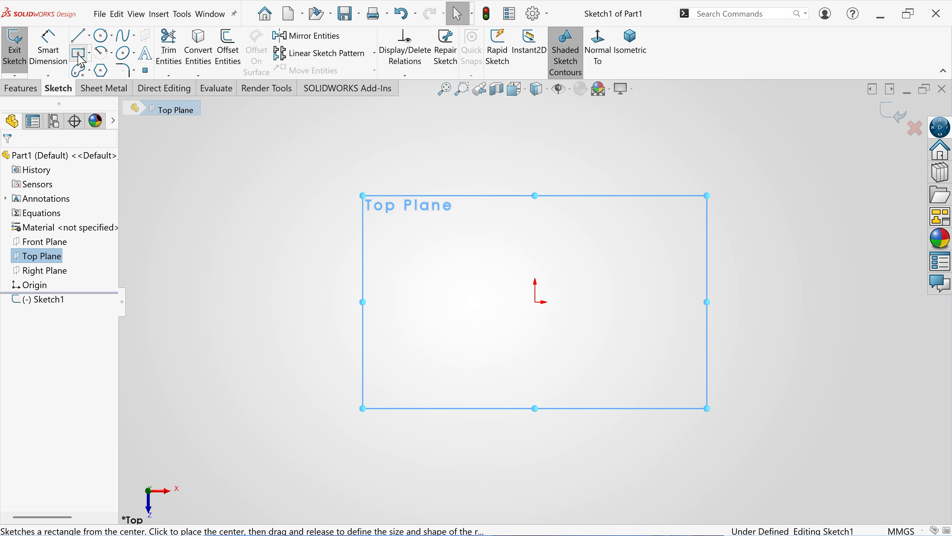
pyautogui.click(533, 304)
pyautogui.click(444, 203)
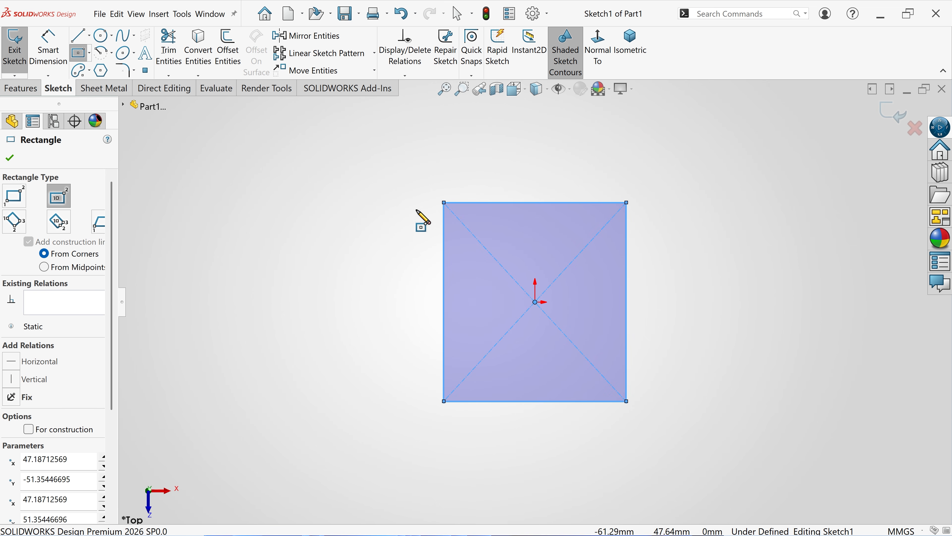
pyautogui.rightClick(392, 216)
pyautogui.click(405, 217)
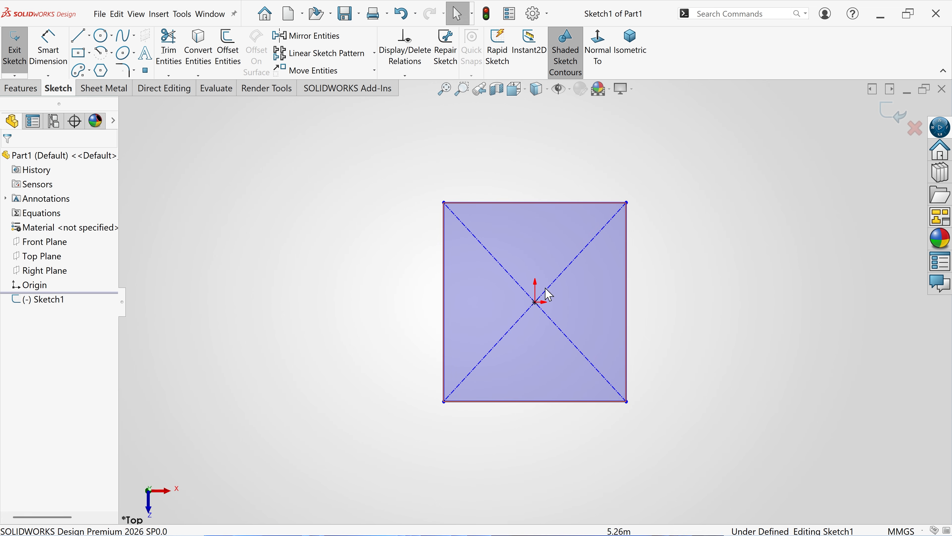
# Make two adjacent sides of the rectangle equal and dimension the side length as 300 mm
pyautogui.click(546, 203)
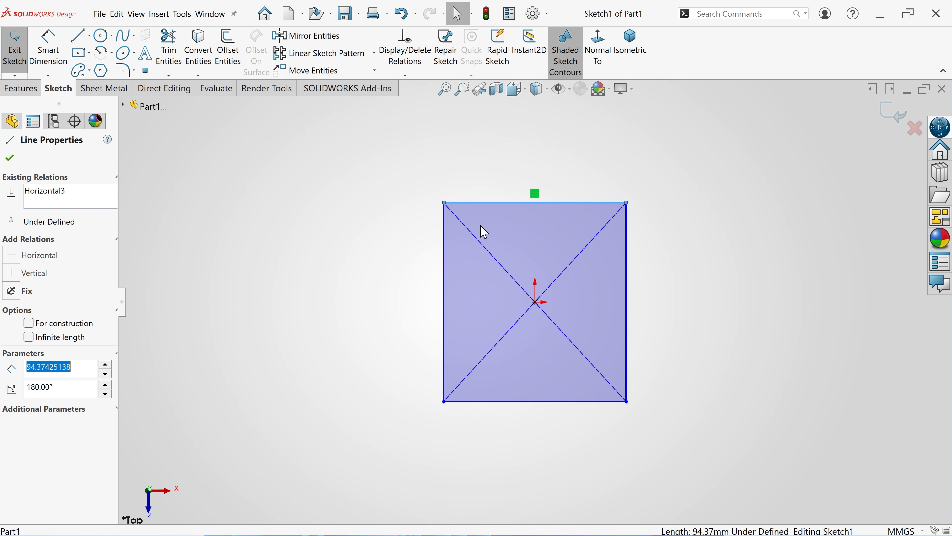
pyautogui.keyDown('ctrl'); pyautogui.click(445, 248); pyautogui.keyUp('ctrl')
pyautogui.click(528, 221)
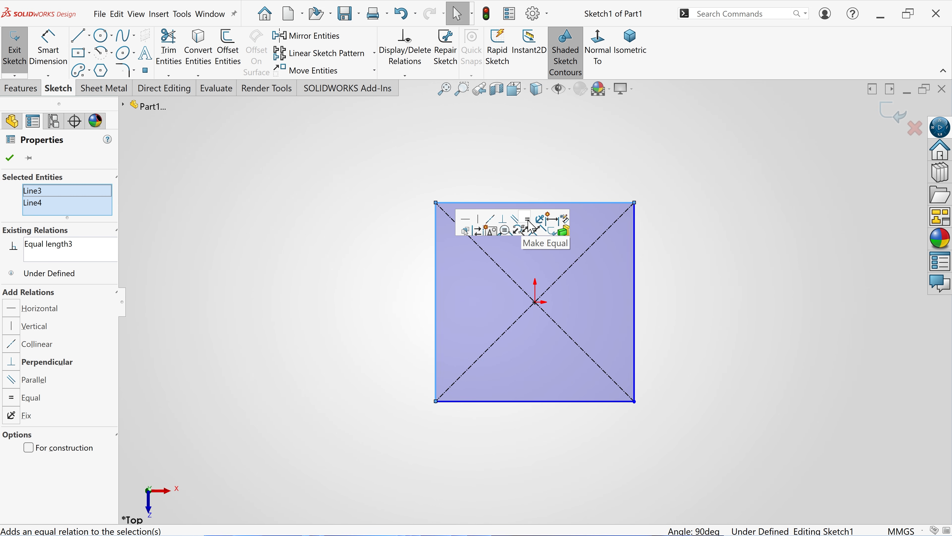
pyautogui.click(60, 60)
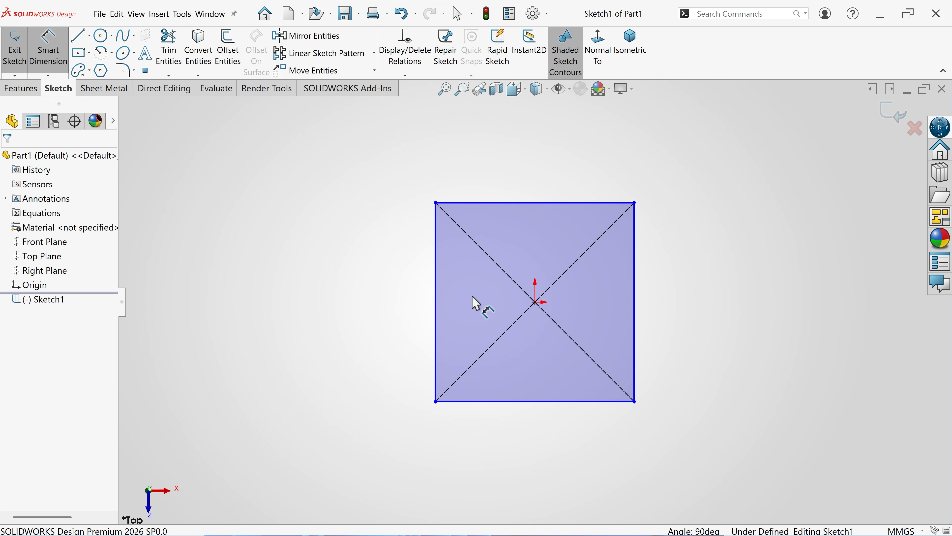
pyautogui.click(435, 312)
pyautogui.click(407, 311)
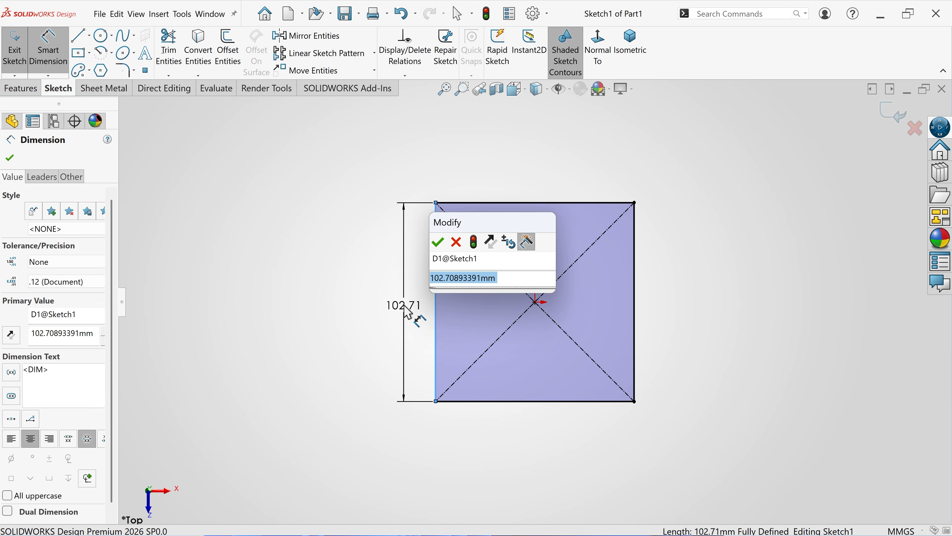
pyautogui.write('300')
pyautogui.press('Return')
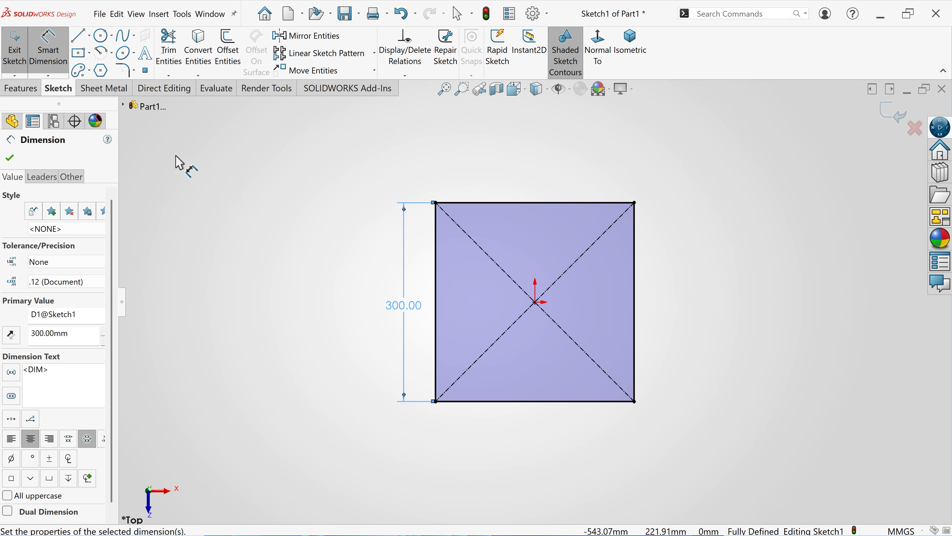
# Extrude the square sketch as a Blind boss with a depth of 300 mm
pyautogui.click(21, 88)
pyautogui.click(56, 62)
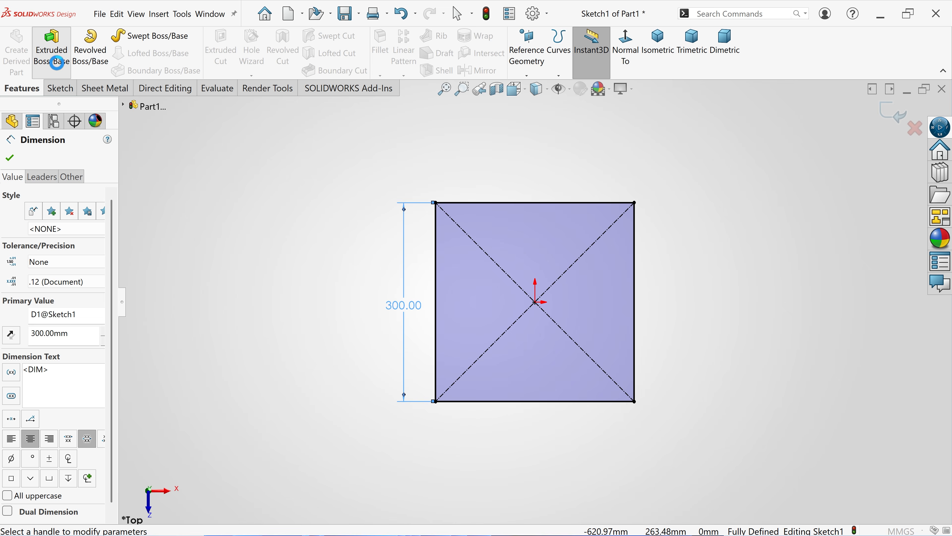
pyautogui.click(57, 227)
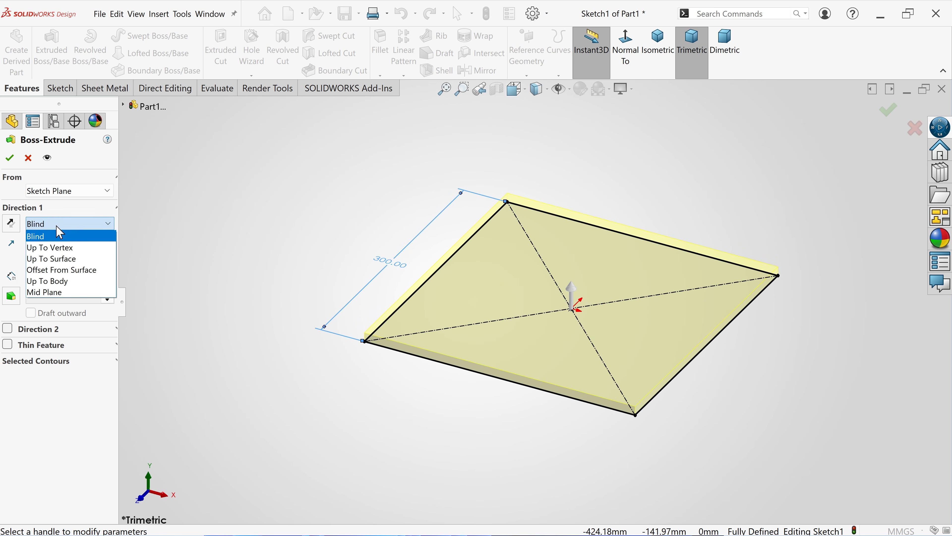
pyautogui.click(57, 228)
pyautogui.click(65, 279)
pyautogui.moveTo(66, 275); pyautogui.dragTo(11, 273)
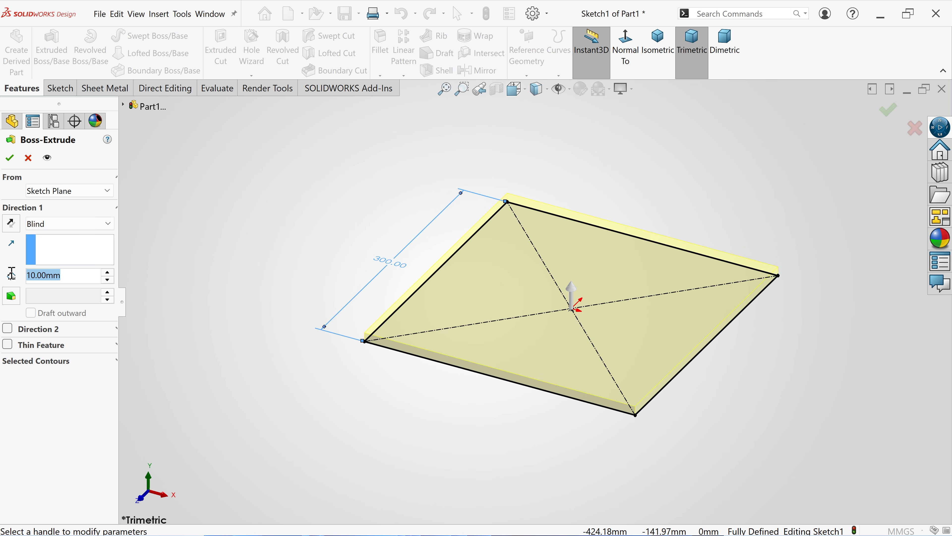
pyautogui.write('300')
pyautogui.press('Return')
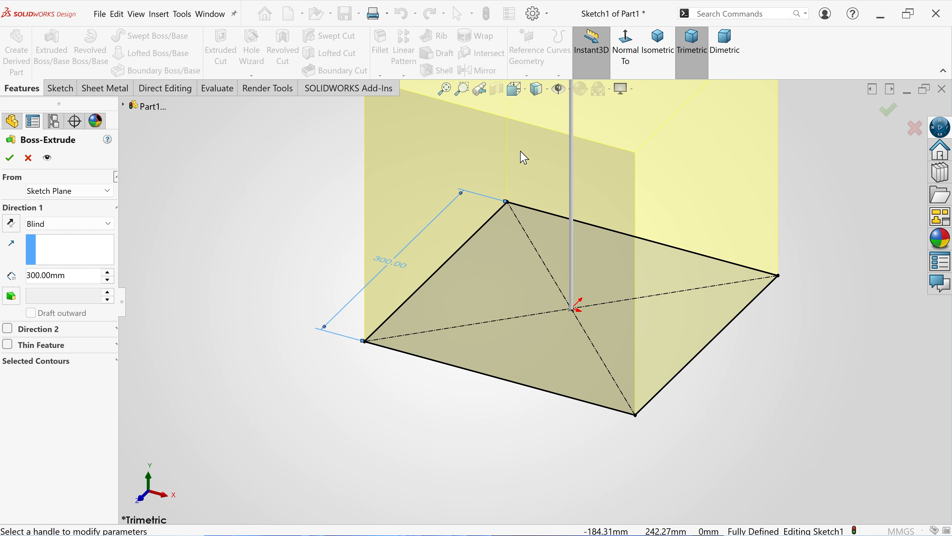
pyautogui.click(664, 68)
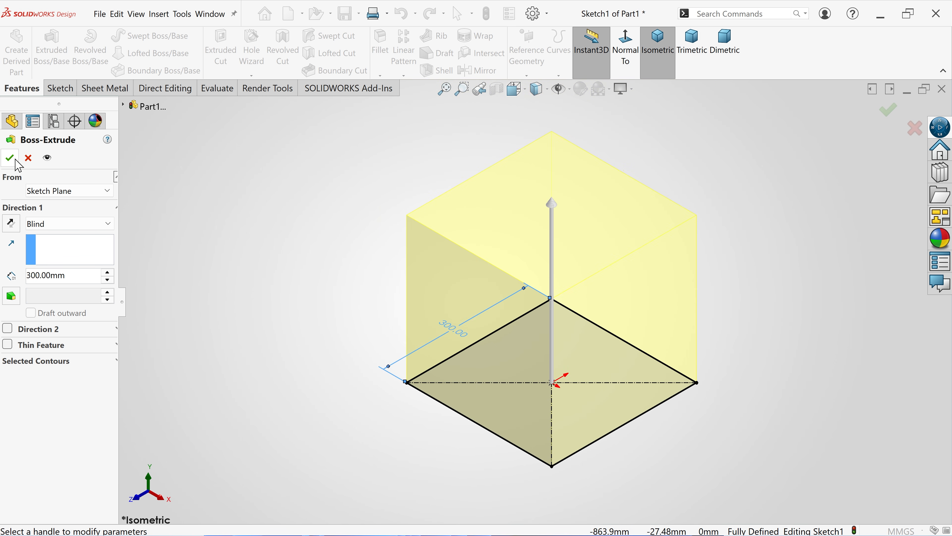
pyautogui.click(8, 157)
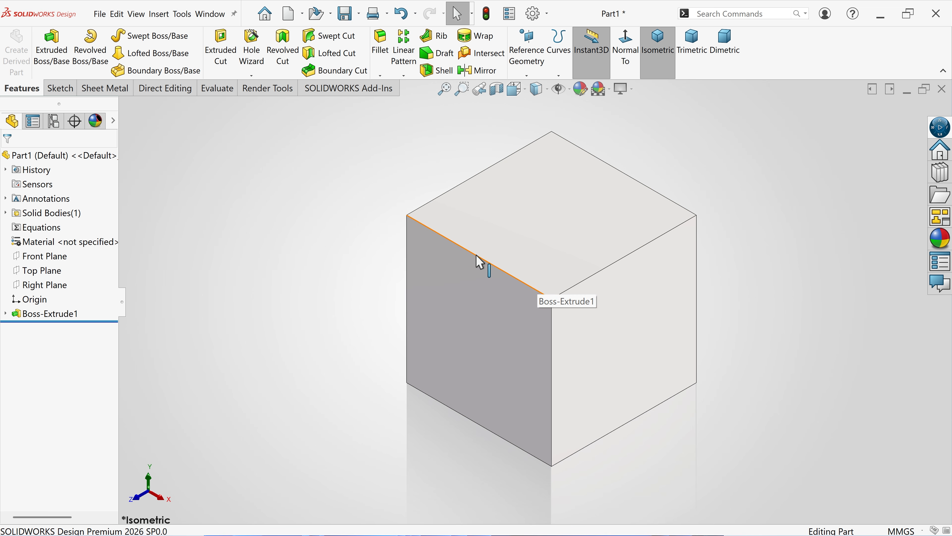
# Start a 3D sketch and convert the edges of the cube's front face into sketch entities
pyautogui.click(60, 88)
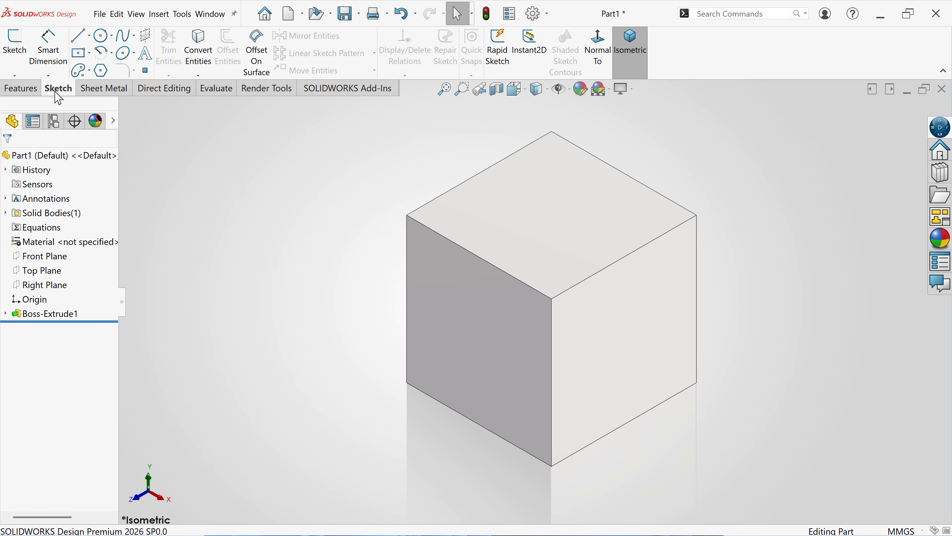
pyautogui.click(15, 76)
pyautogui.click(44, 106)
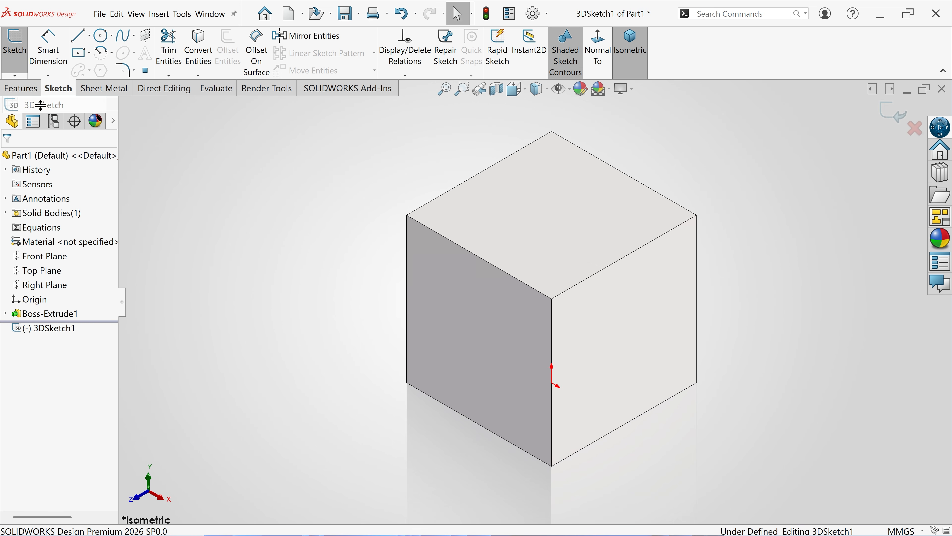
pyautogui.click(479, 307)
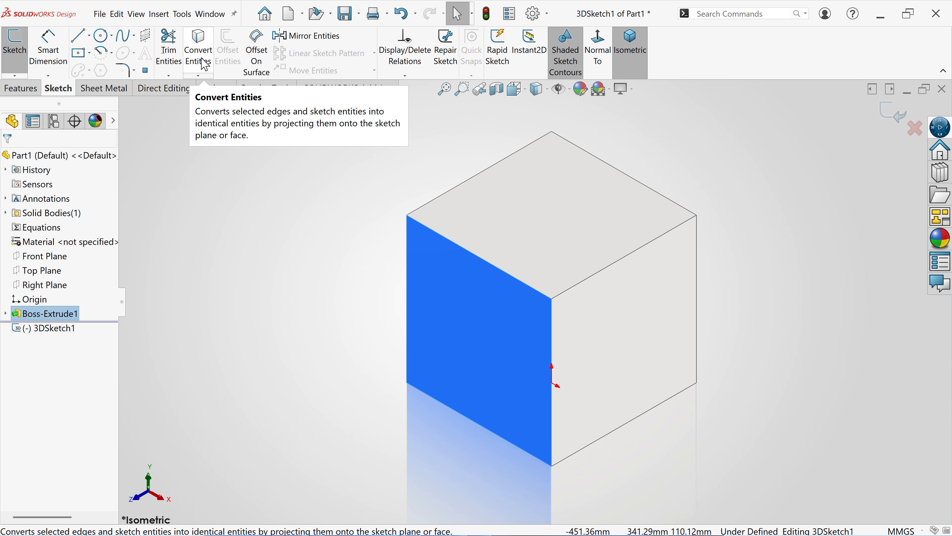
pyautogui.click(205, 64)
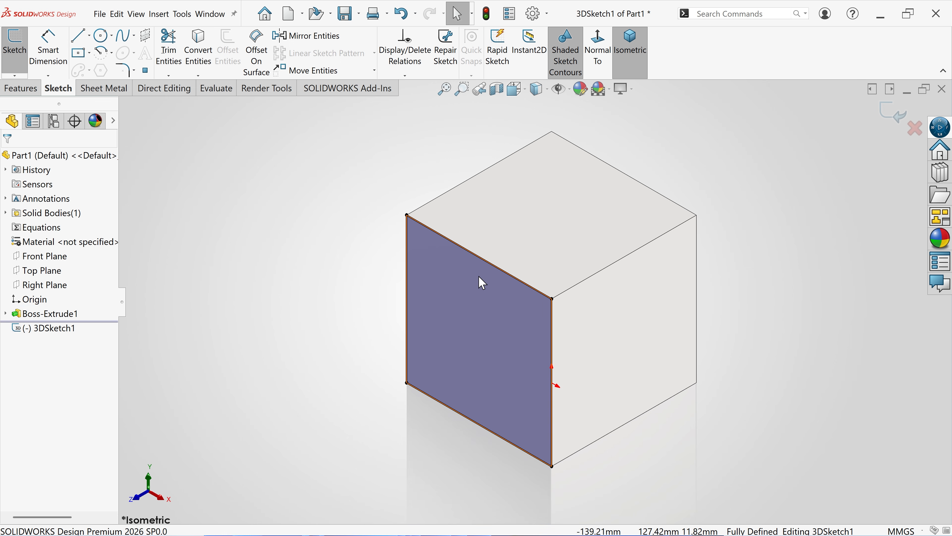
# Convert the edges of the cube's back, right and left faces into the 3D sketch
pyautogui.moveTo(692, 271); pyautogui.dragTo(637, 278, button='middle')
pyautogui.click(645, 268)
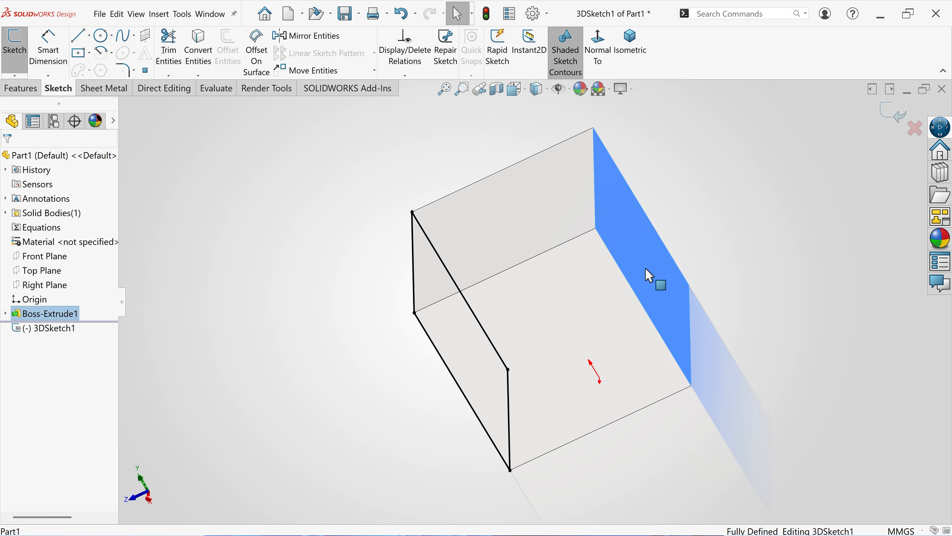
pyautogui.click(194, 57)
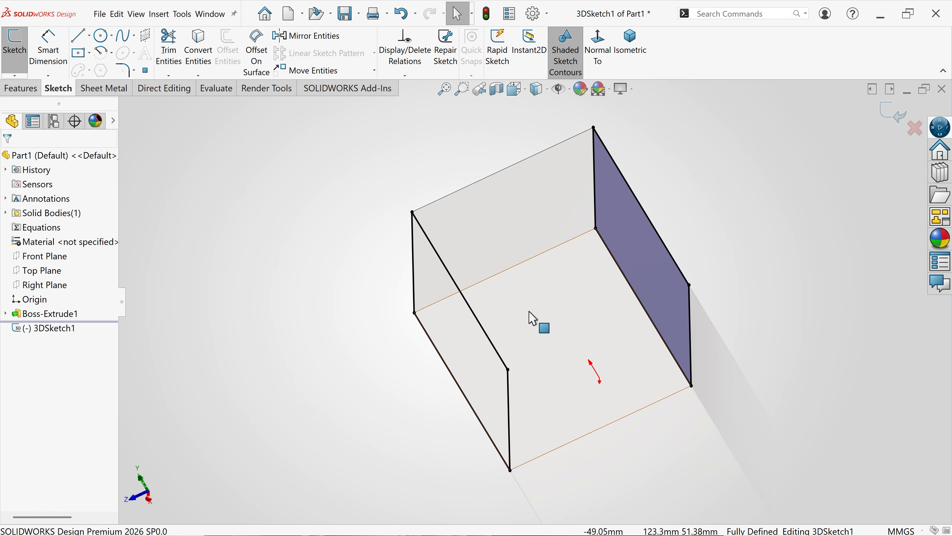
pyautogui.click(558, 310)
pyautogui.click(204, 60)
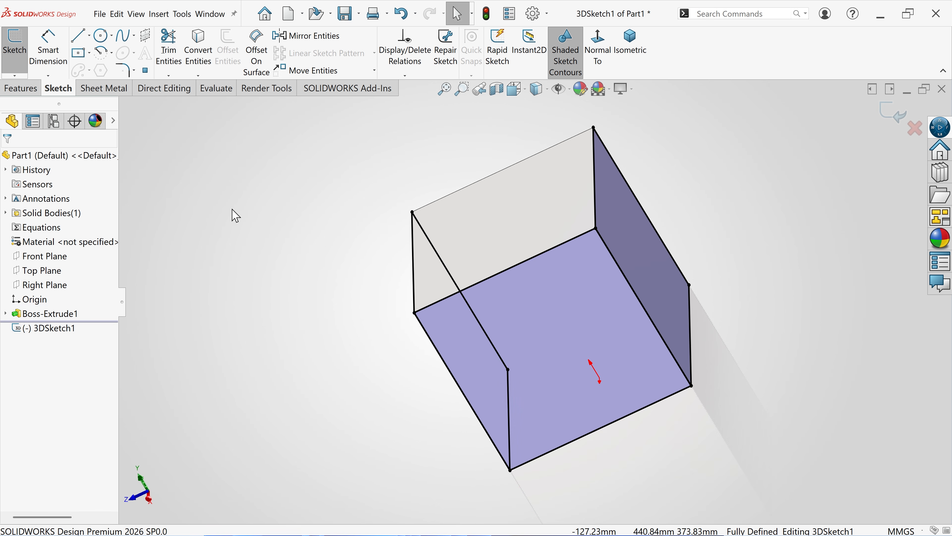
pyautogui.moveTo(239, 217); pyautogui.dragTo(369, 239, button='middle')
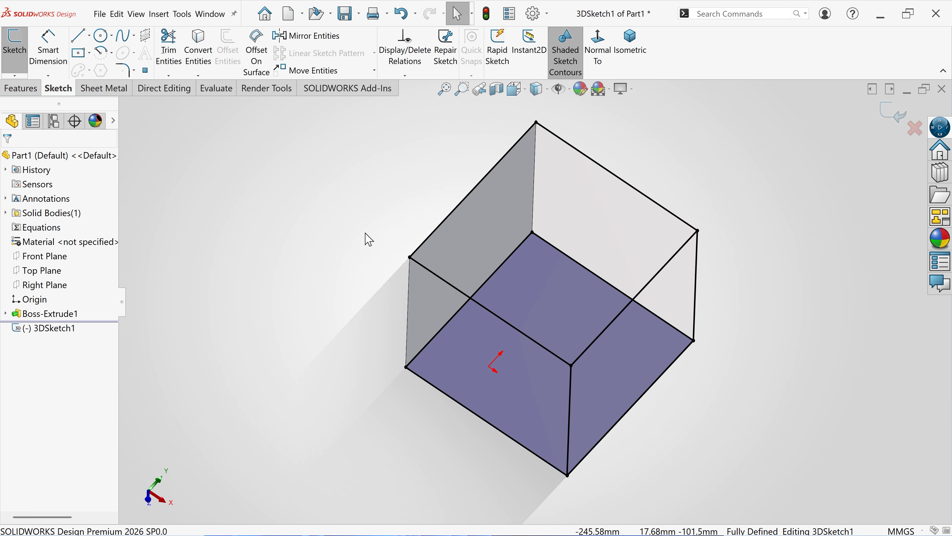
pyautogui.click(492, 228)
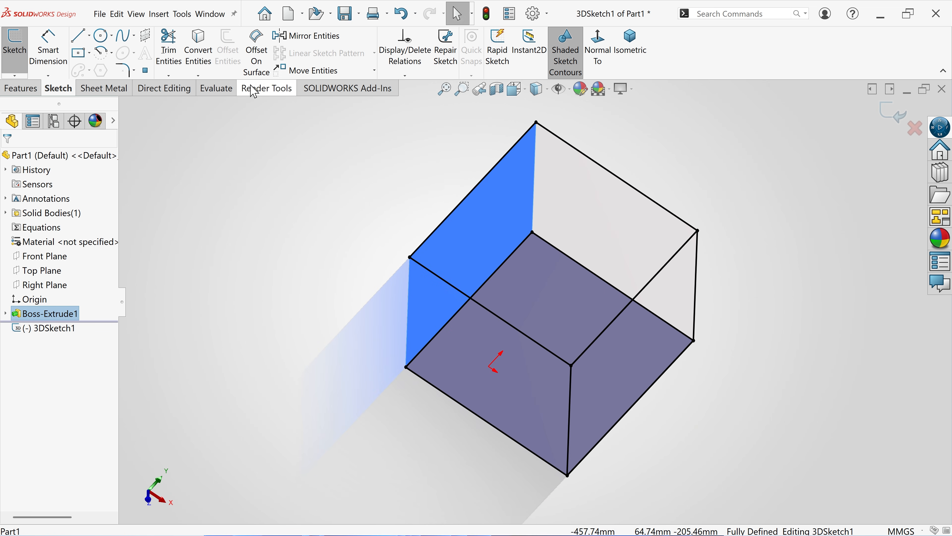
pyautogui.click(204, 62)
# Offset the top face's front and right edges 50 mm inward on the top face using Offset On Surface
pyautogui.moveTo(272, 170); pyautogui.dragTo(368, 228, button='middle')
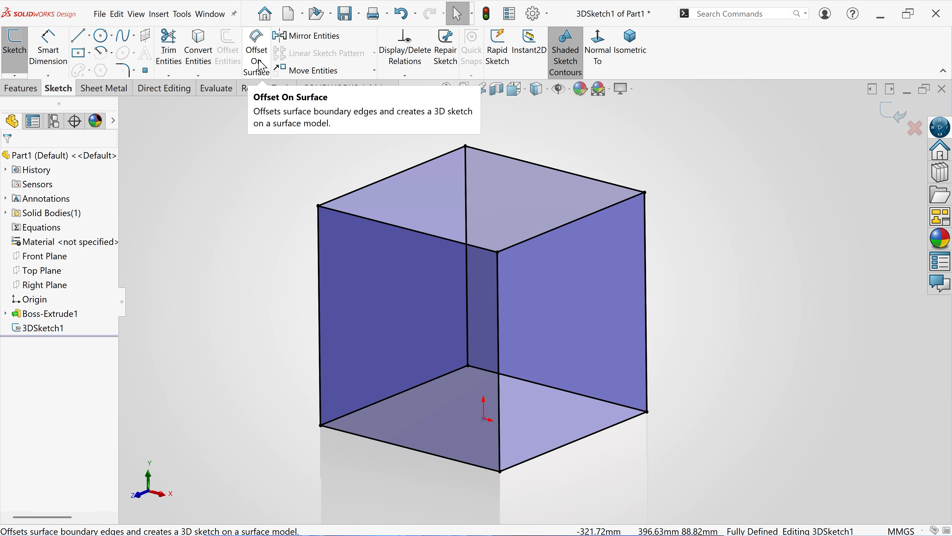
pyautogui.click(263, 67)
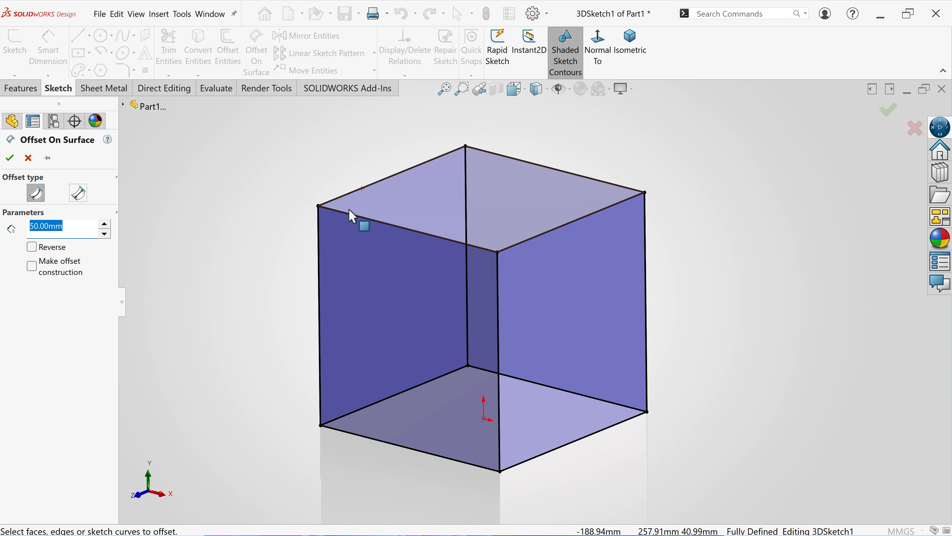
pyautogui.click(404, 229)
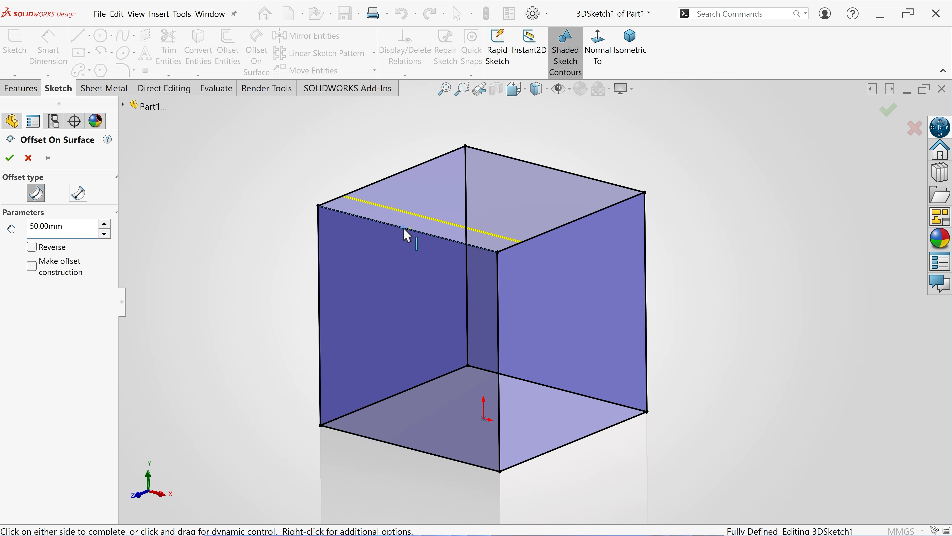
pyautogui.click(543, 234)
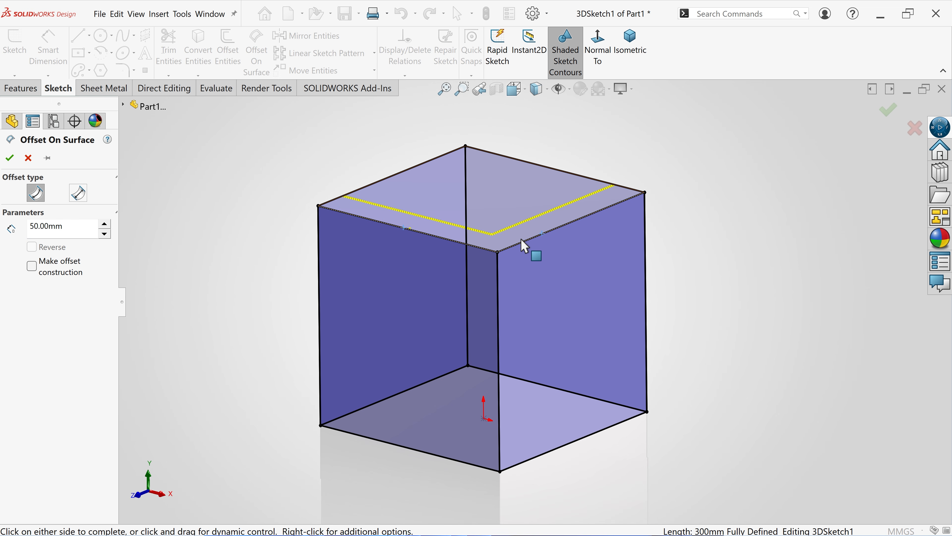
pyautogui.moveTo(521, 244); pyautogui.dragTo(487, 272, button='middle')
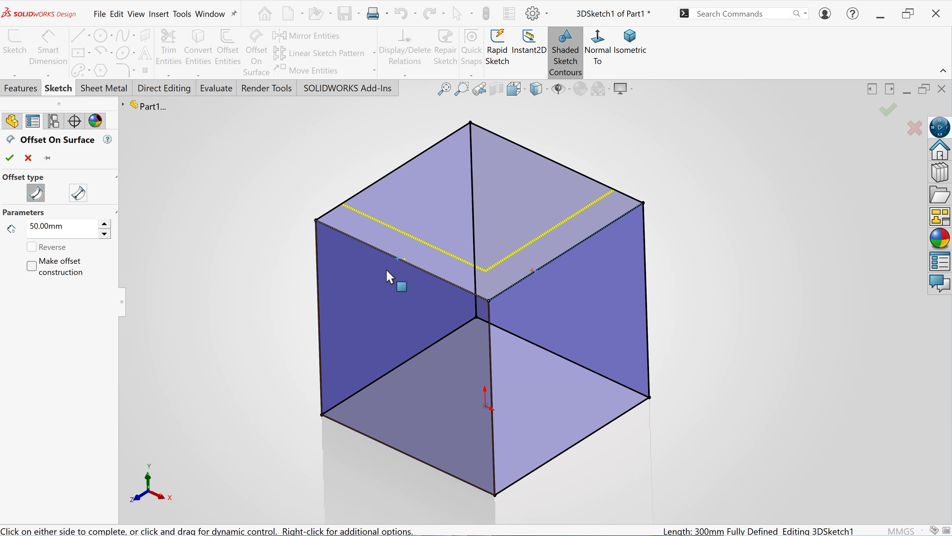
pyautogui.click(9, 158)
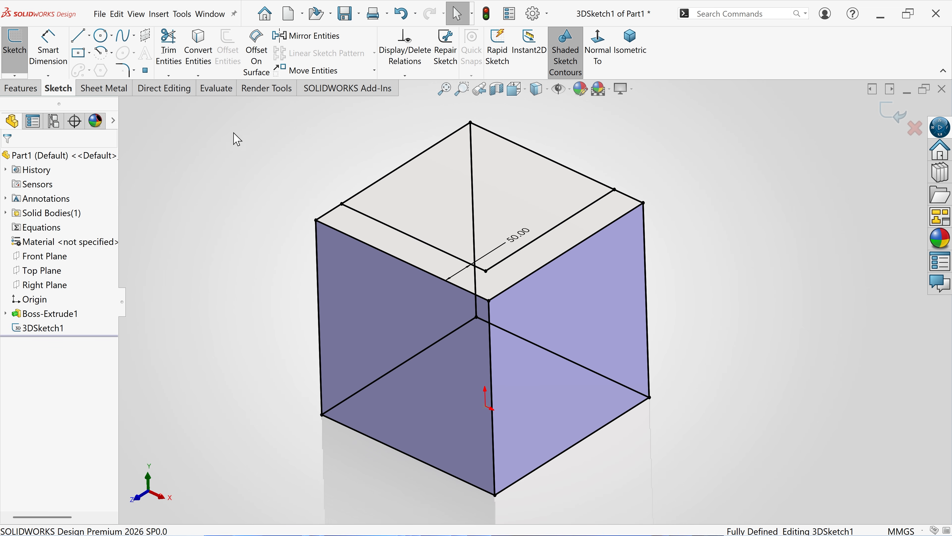
# Offset the front face's top edge and right vertical edge 50 mm inward on the front face
pyautogui.click(263, 67)
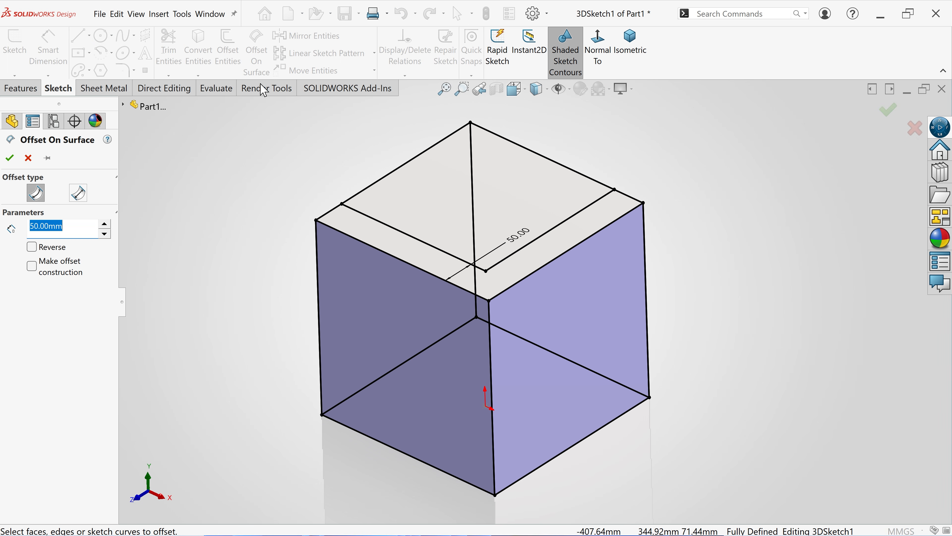
pyautogui.click(441, 279)
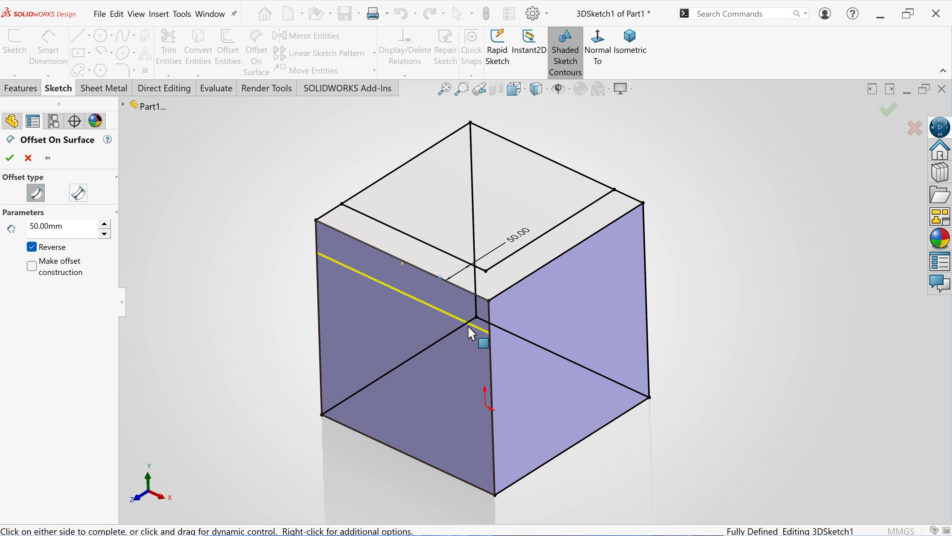
pyautogui.click(493, 364)
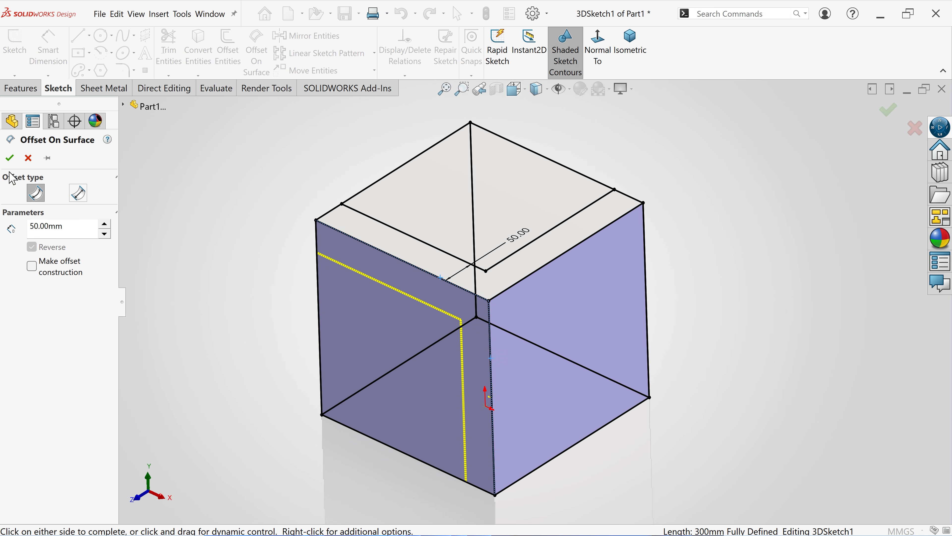
pyautogui.click(9, 158)
# Offset the right face's top edge and front vertical edge 50 mm inward on the right face
pyautogui.click(259, 64)
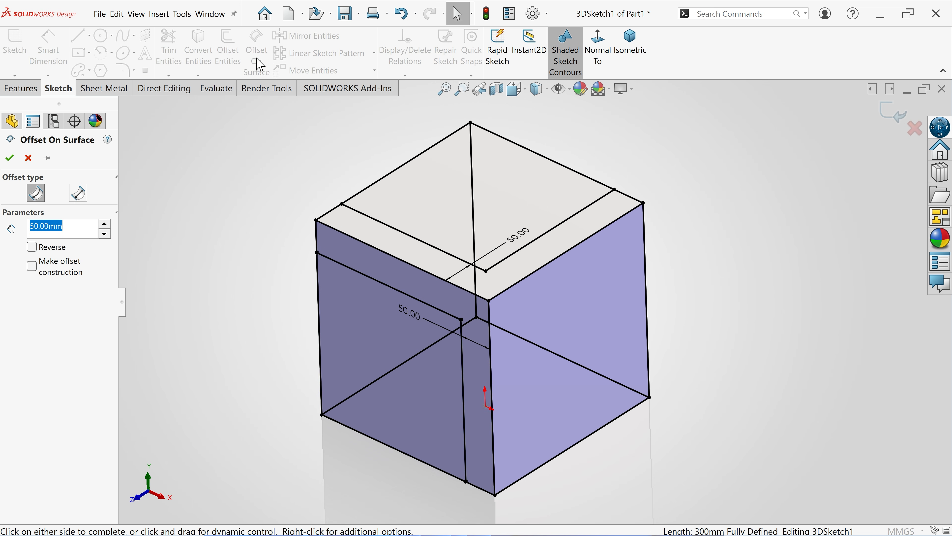
pyautogui.click(523, 280)
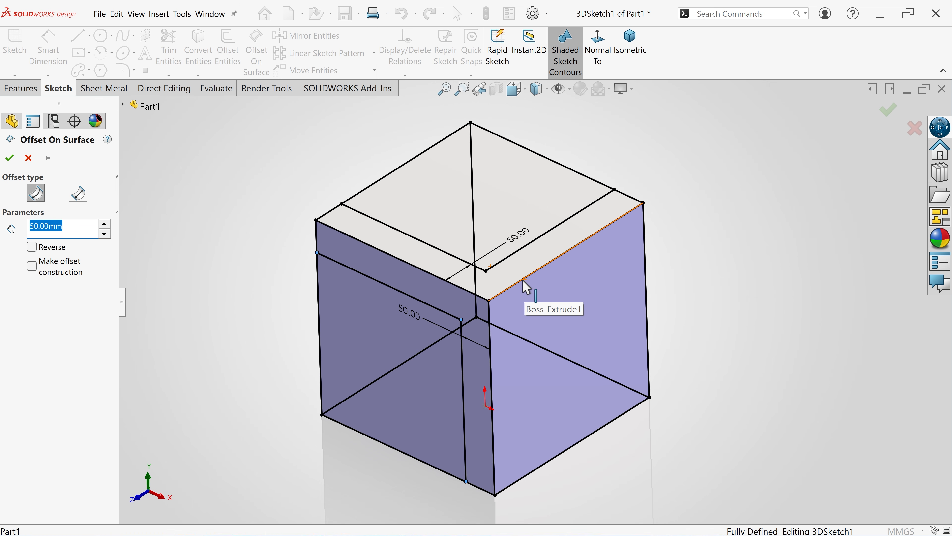
pyautogui.click(494, 363)
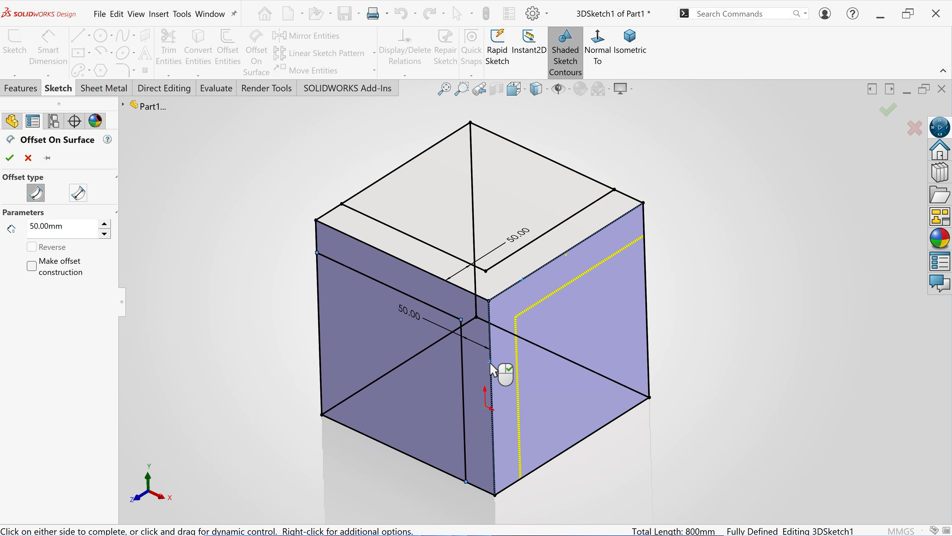
pyautogui.click(11, 160)
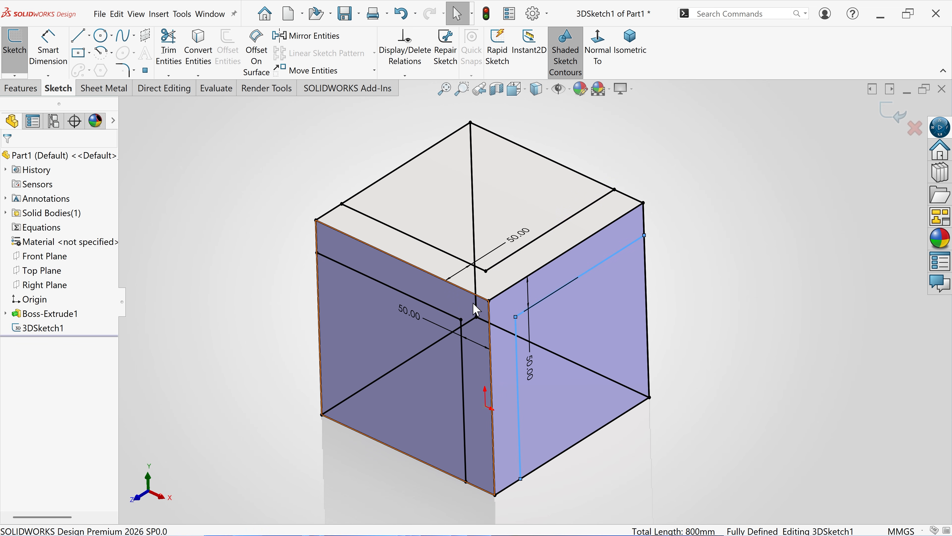
# Offset the left face's bottom edge and back vertical edge 50 mm inward on the left face
pyautogui.moveTo(475, 308)
pyautogui.mouseDown(button='middle')
pyautogui.moveTo(578, 325)
pyautogui.moveTo(495, 330)
pyautogui.moveTo(449, 273)
pyautogui.moveTo(402, 252)
pyautogui.moveTo(369, 252)
pyautogui.moveTo(402, 279)
pyautogui.moveTo(427, 282)
pyautogui.mouseUp(button='middle')
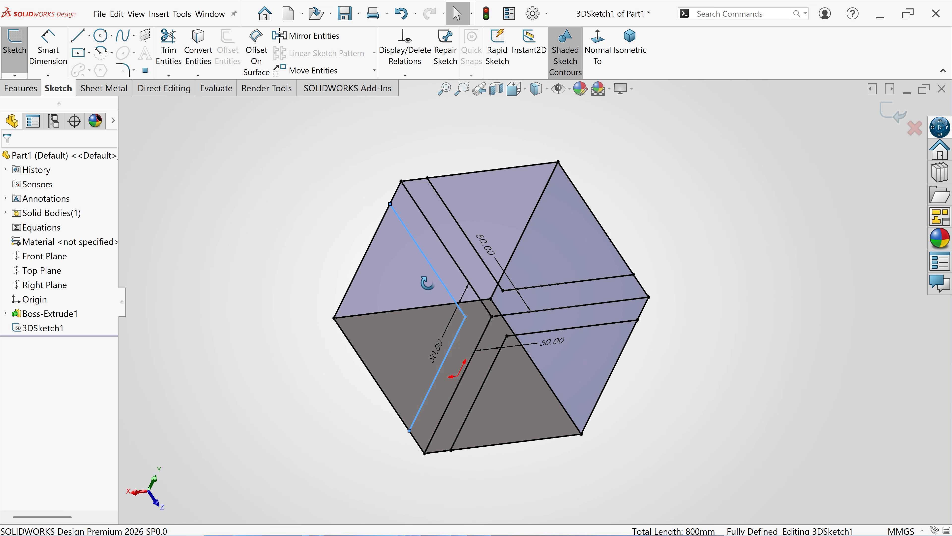
pyautogui.scroll(-2, 536, 312)
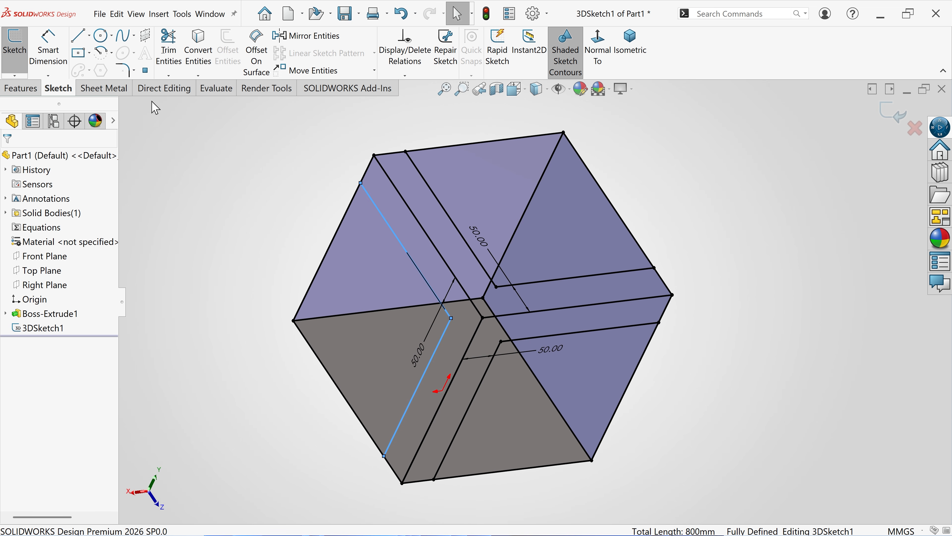
pyautogui.click(263, 71)
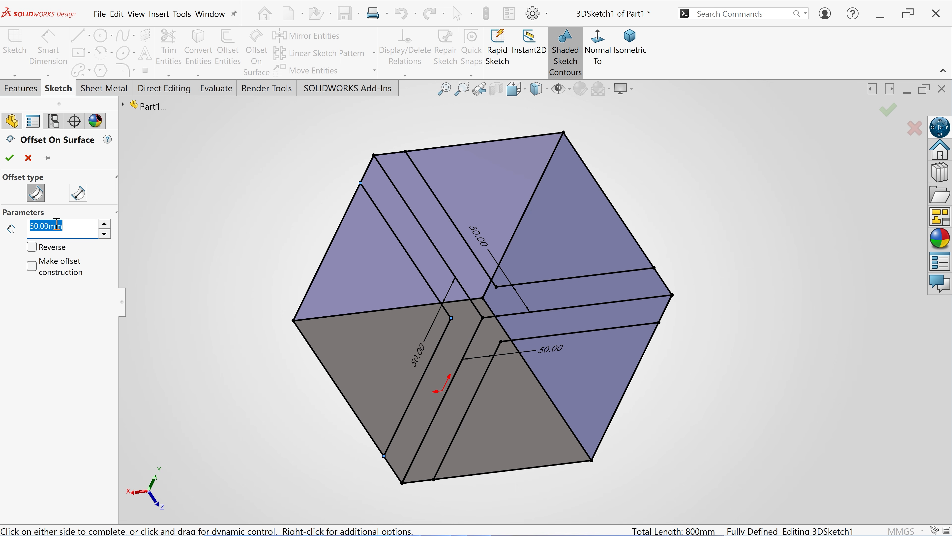
pyautogui.click(498, 320)
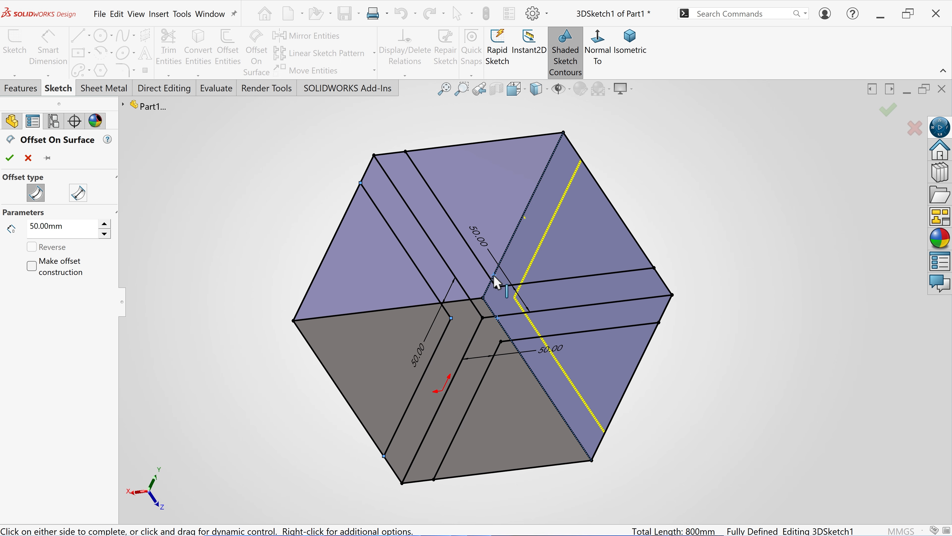
pyautogui.click(10, 157)
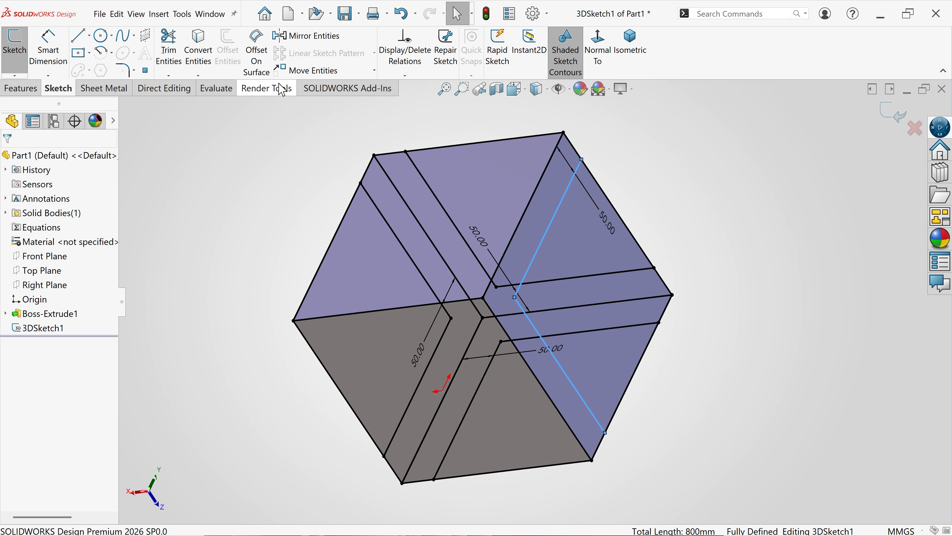
# Offset the bottom face's back and left edges 50 mm inward on the bottom face
pyautogui.click(256, 51)
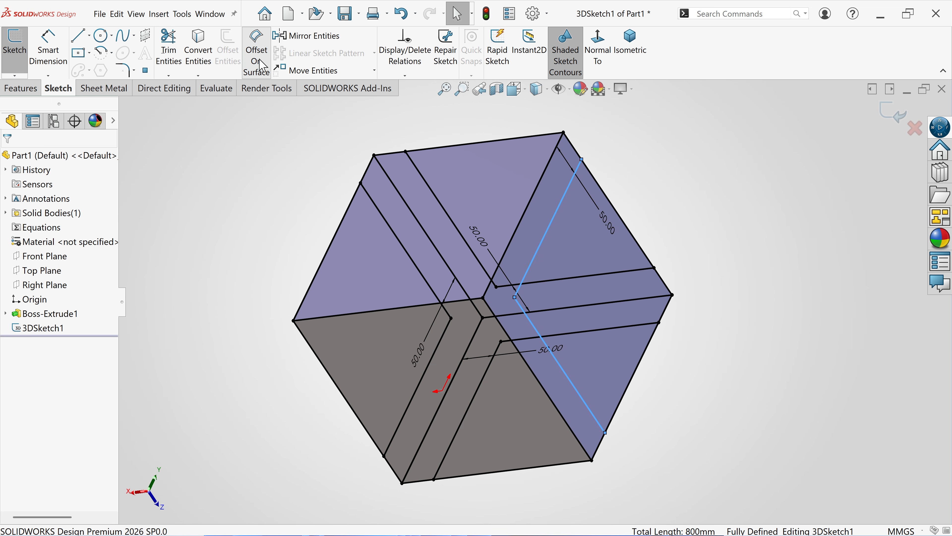
pyautogui.click(459, 308)
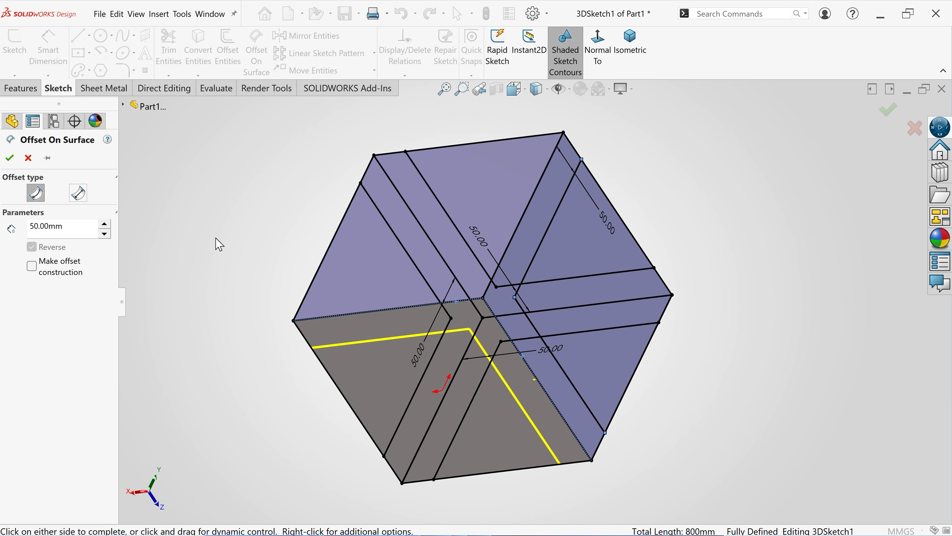
pyautogui.click(10, 158)
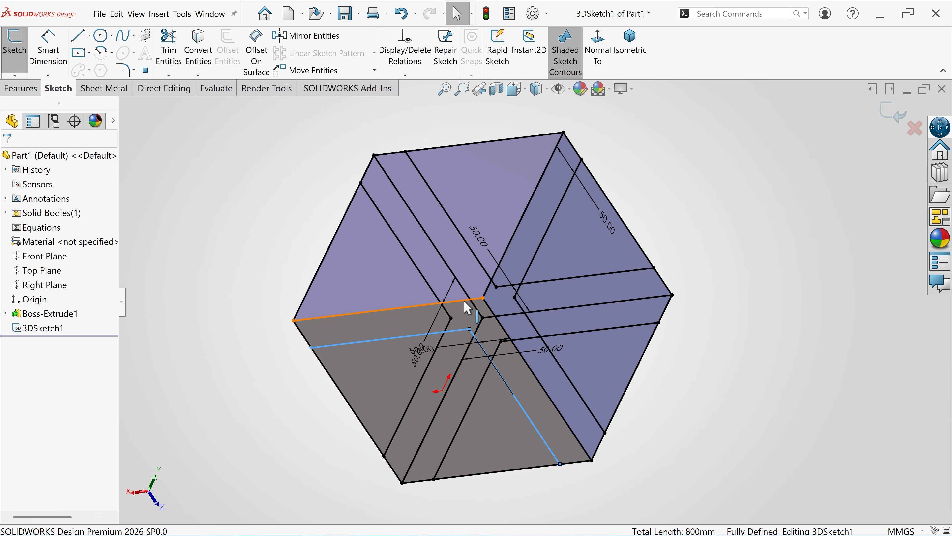
# Offset the back face's bottom edge and left vertical edge 50 mm inward on the back face
pyautogui.click(257, 51)
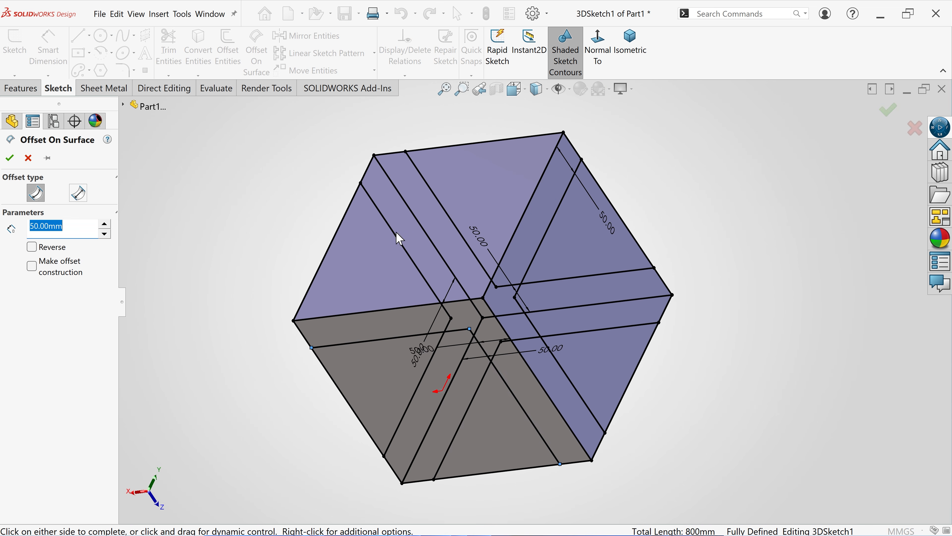
pyautogui.click(464, 301)
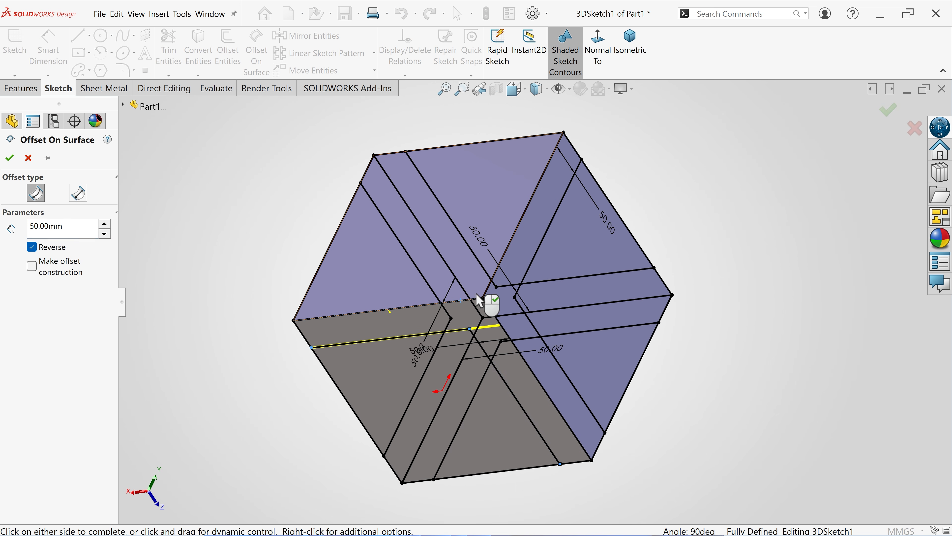
pyautogui.click(503, 264)
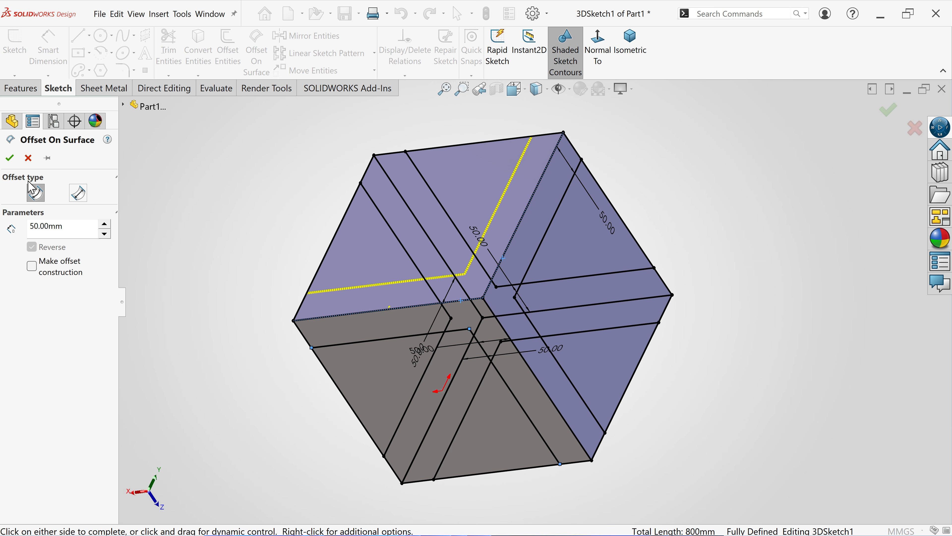
pyautogui.click(10, 160)
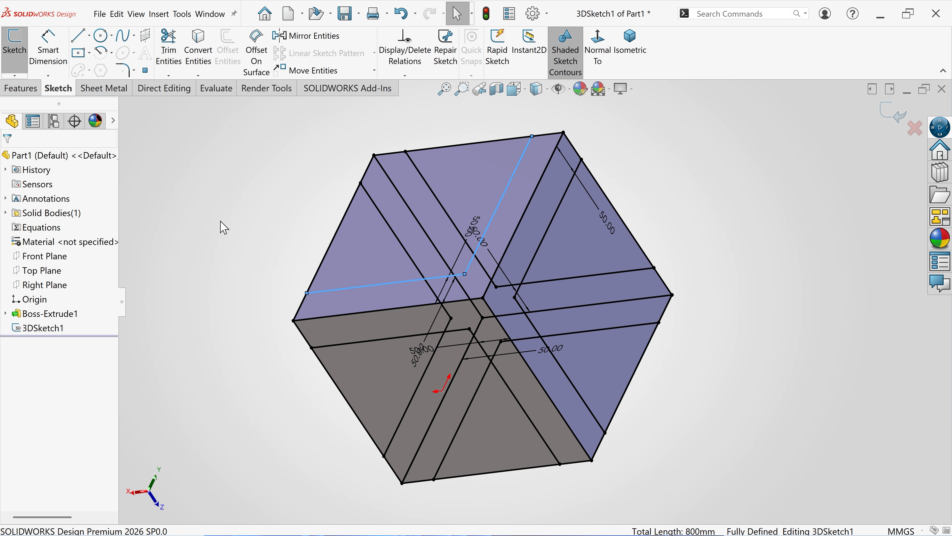
# Convert the cube's top front, top left, top right and front-right vertical sketch lines to construction geometry
pyautogui.click(638, 56)
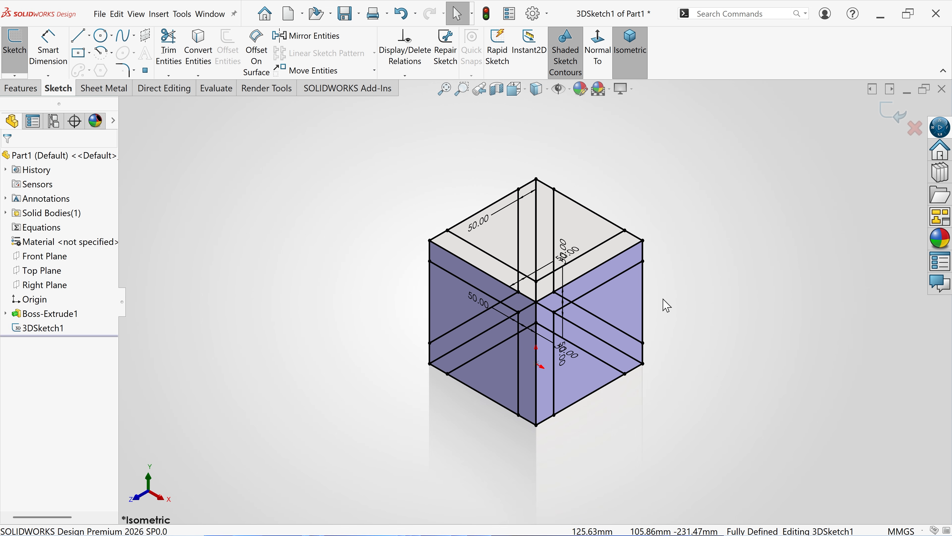
pyautogui.scroll(-2, 542, 292)
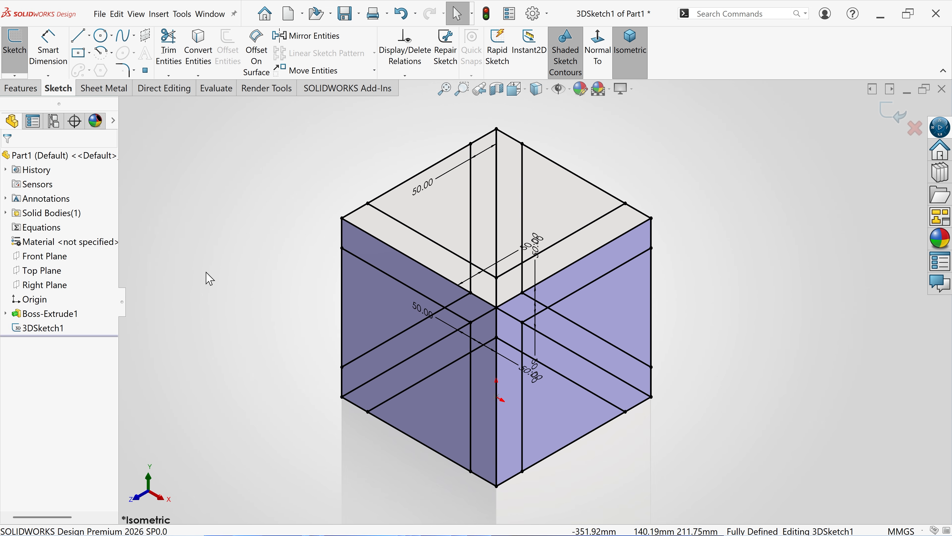
pyautogui.click(372, 238)
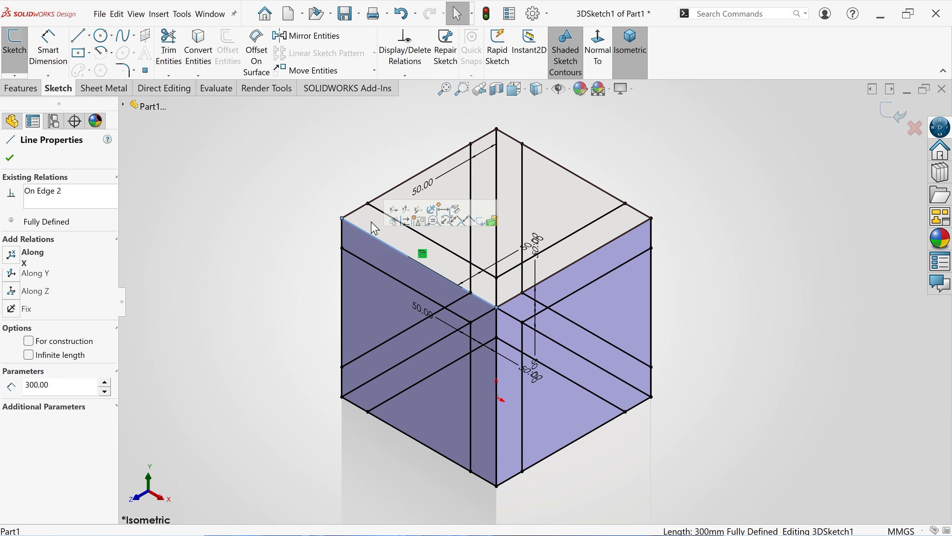
pyautogui.keyDown('ctrl'); pyautogui.click(366, 208); pyautogui.keyUp('ctrl')
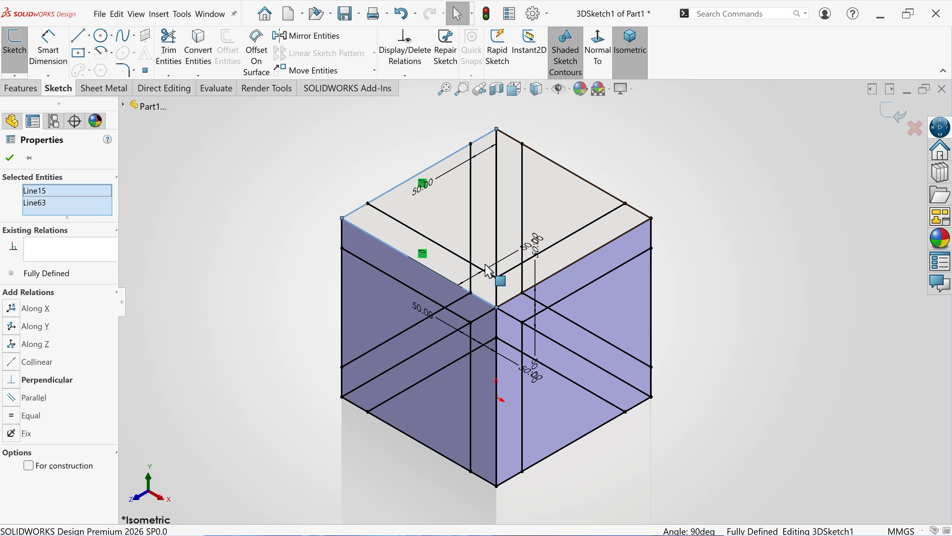
pyautogui.keyDown('ctrl'); pyautogui.click(515, 299); pyautogui.keyUp('ctrl')
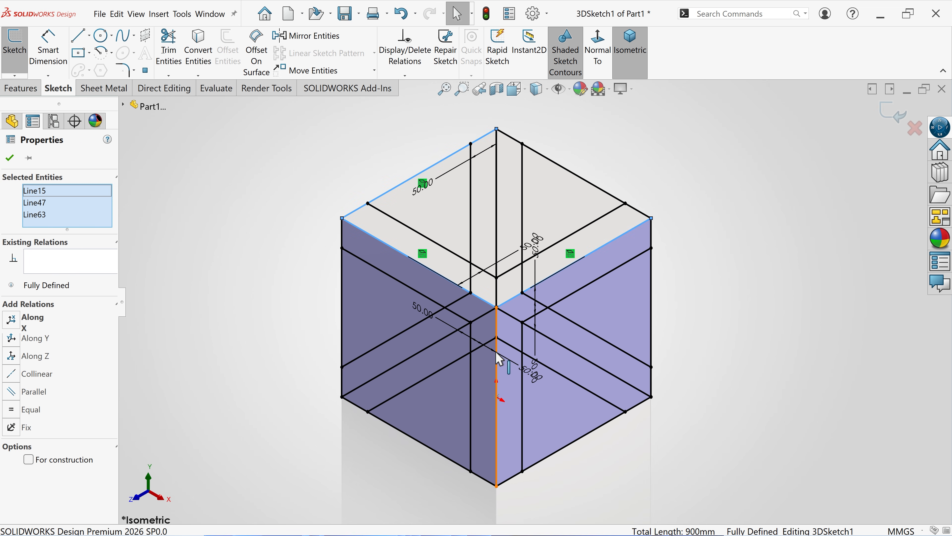
pyautogui.keyDown('ctrl'); pyautogui.click(497, 387); pyautogui.keyUp('ctrl')
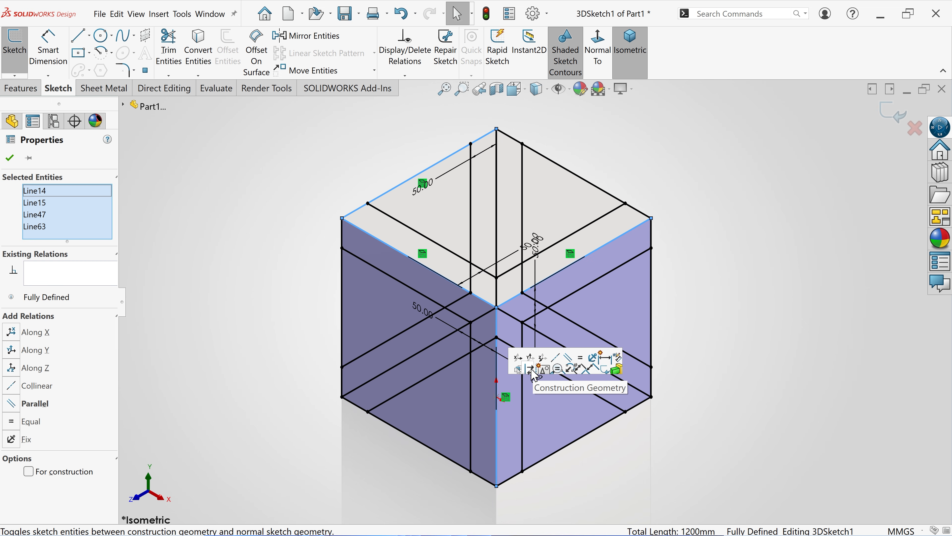
pyautogui.click(531, 369)
# Convert the cube's top back and back-right vertical sketch lines to construction geometry
pyautogui.moveTo(744, 357); pyautogui.dragTo(716, 342, button='middle')
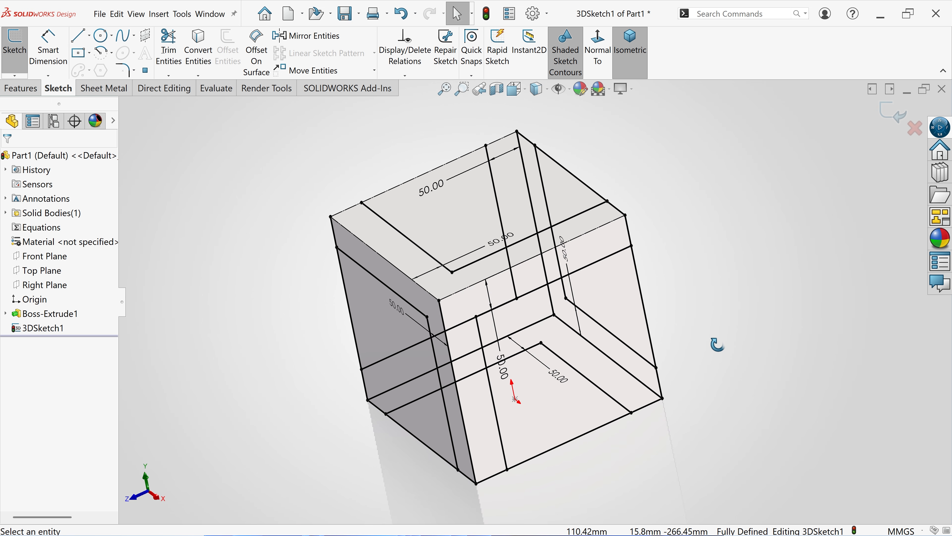
pyautogui.click(632, 237)
pyautogui.keyDown('ctrl'); pyautogui.click(619, 210); pyautogui.keyUp('ctrl')
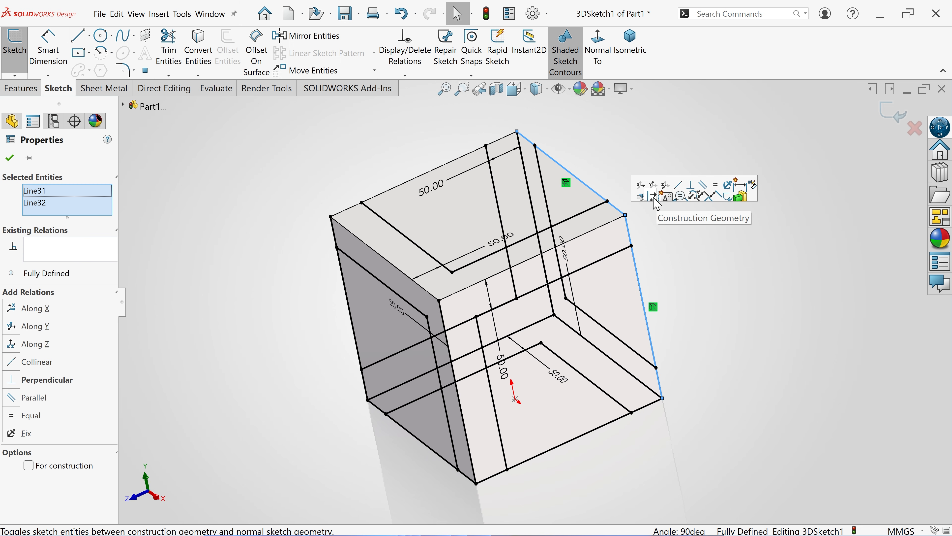
pyautogui.click(653, 199)
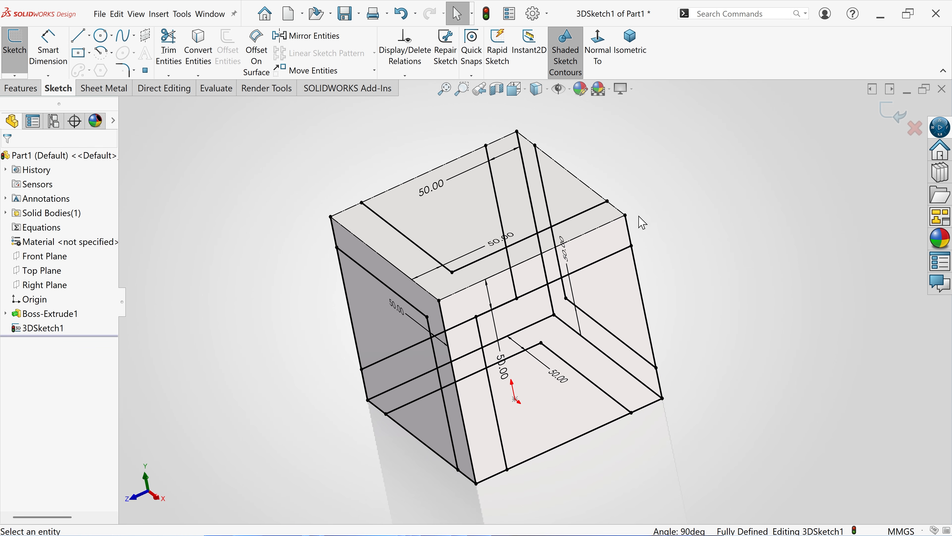
pyautogui.click(633, 238)
pyautogui.click(669, 227)
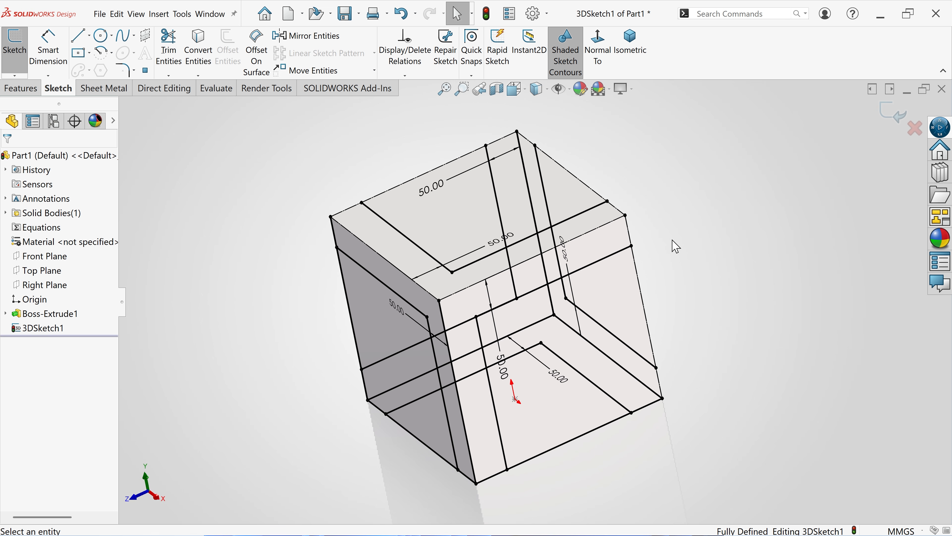
# Convert the cube's front-left vertical and bottom left sketch lines to construction geometry
pyautogui.moveTo(674, 250); pyautogui.dragTo(686, 246, button='middle')
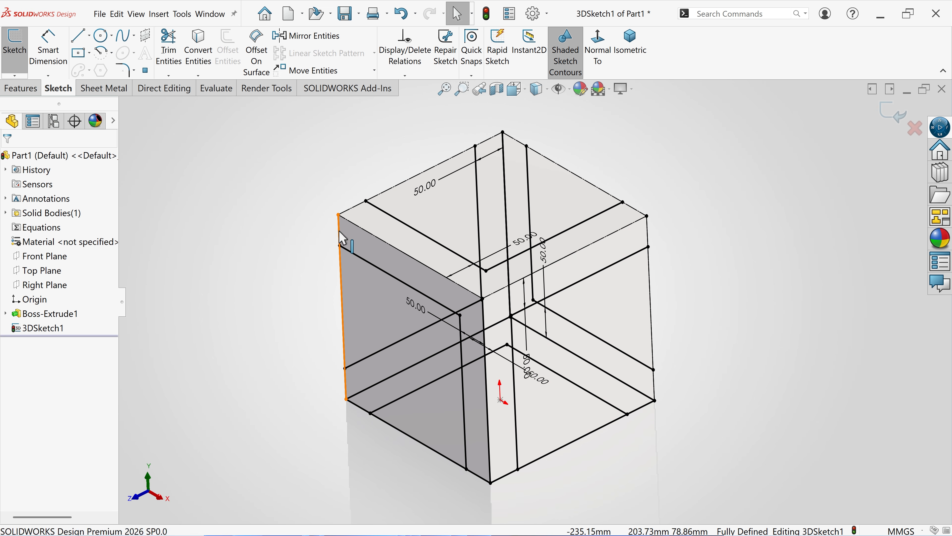
pyautogui.click(342, 237)
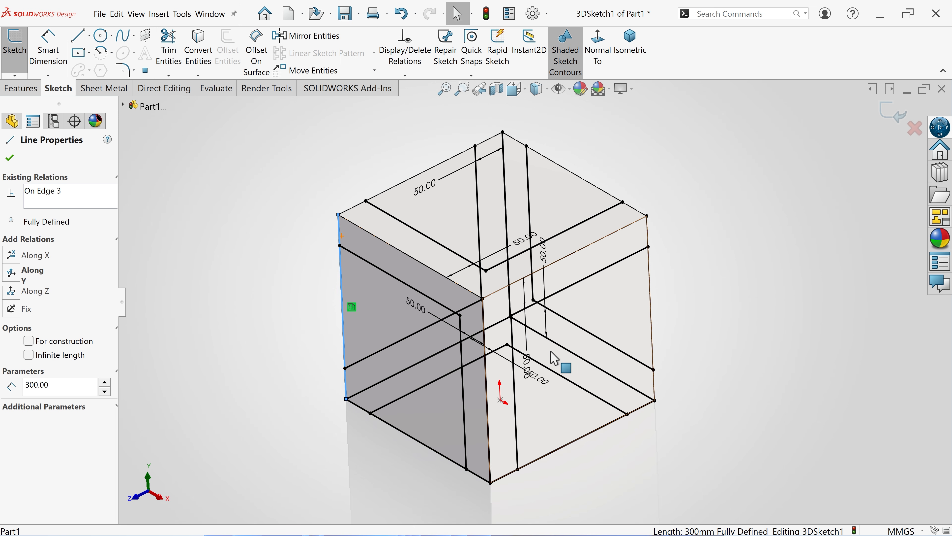
pyautogui.keyDown('ctrl'); pyautogui.click(502, 320); pyautogui.keyUp('ctrl')
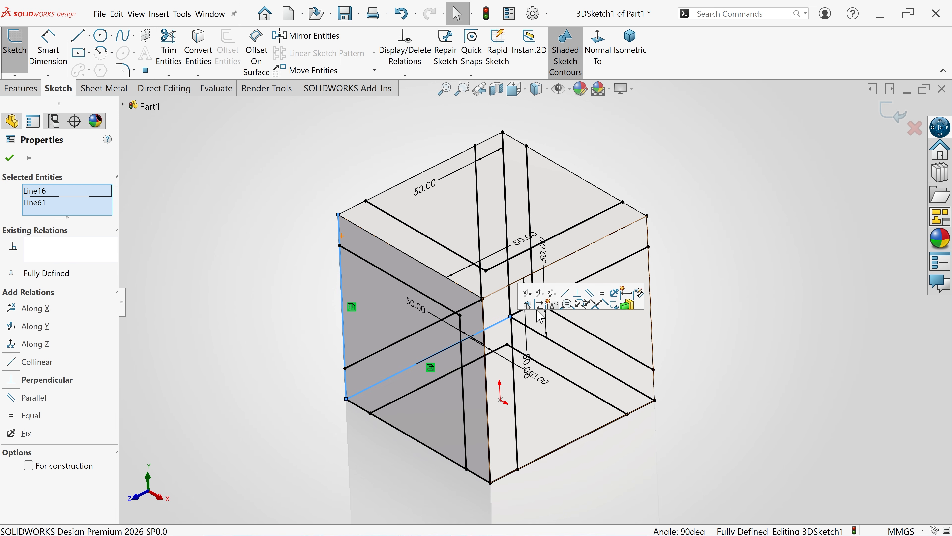
pyautogui.press('Escape')
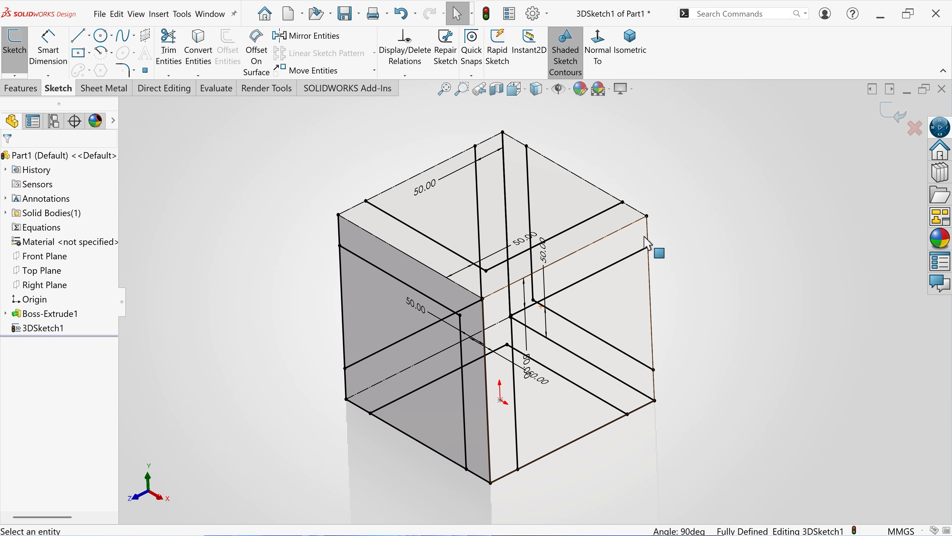
# Convert the cube's bottom back and back-left vertical sketch lines, including the overlapping vertical duplicate, to construction geometry
pyautogui.moveTo(647, 243)
pyautogui.mouseDown(button='middle')
pyautogui.moveTo(672, 308)
pyautogui.moveTo(679, 292)
pyautogui.moveTo(423, 360)
pyautogui.mouseUp(button='middle')
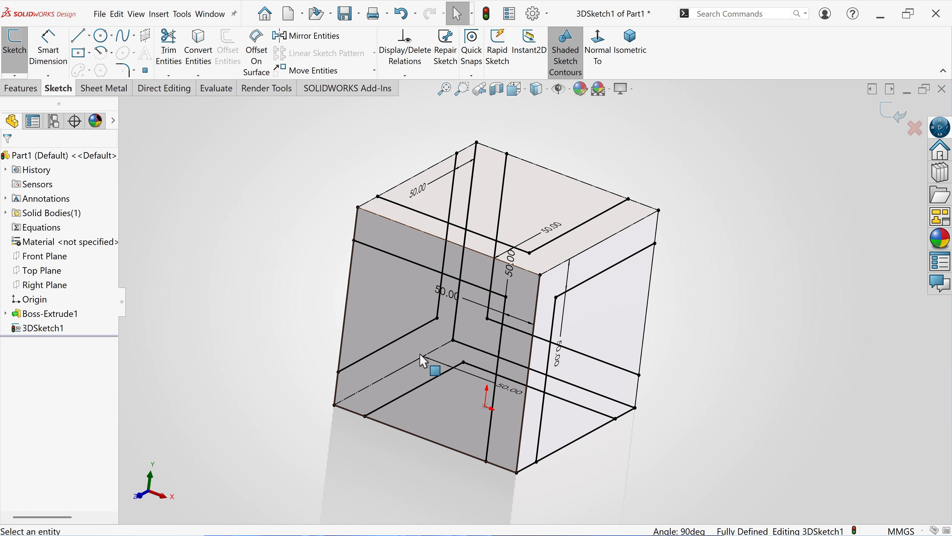
pyautogui.click(467, 345)
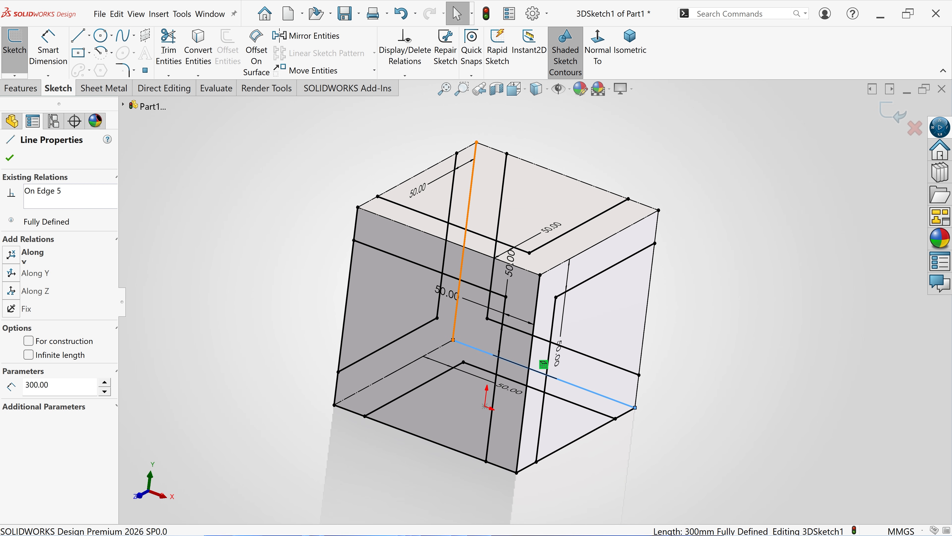
pyautogui.keyDown('ctrl'); pyautogui.click(455, 331); pyautogui.keyUp('ctrl')
pyautogui.click(475, 316)
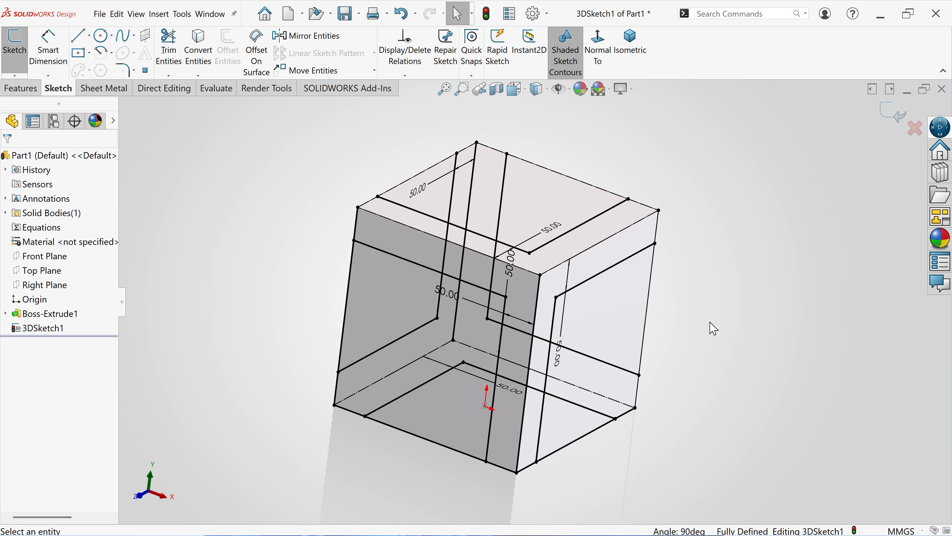
pyautogui.click(454, 330)
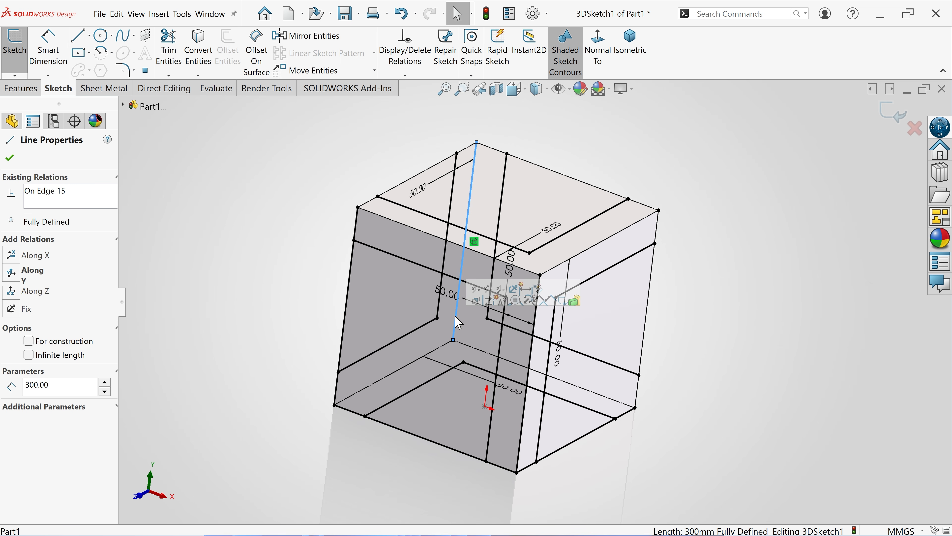
pyautogui.click(487, 299)
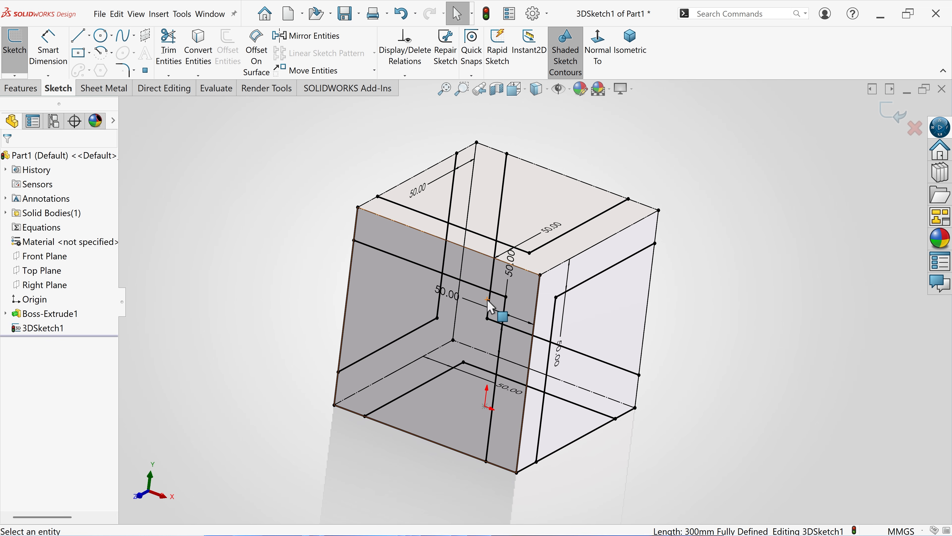
# Convert the cube's bottom right line and the remaining overlapping front-left vertical line to construction geometry
pyautogui.click(630, 414)
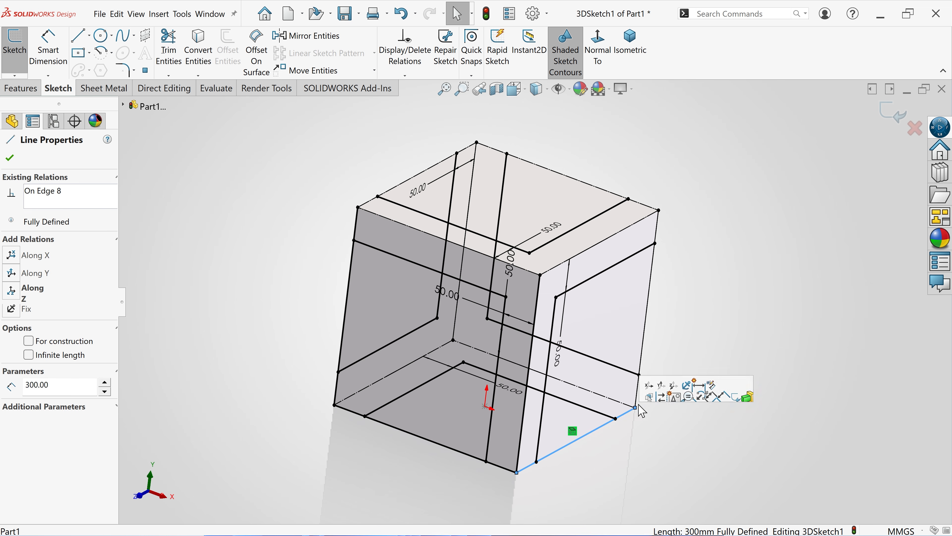
pyautogui.click(666, 403)
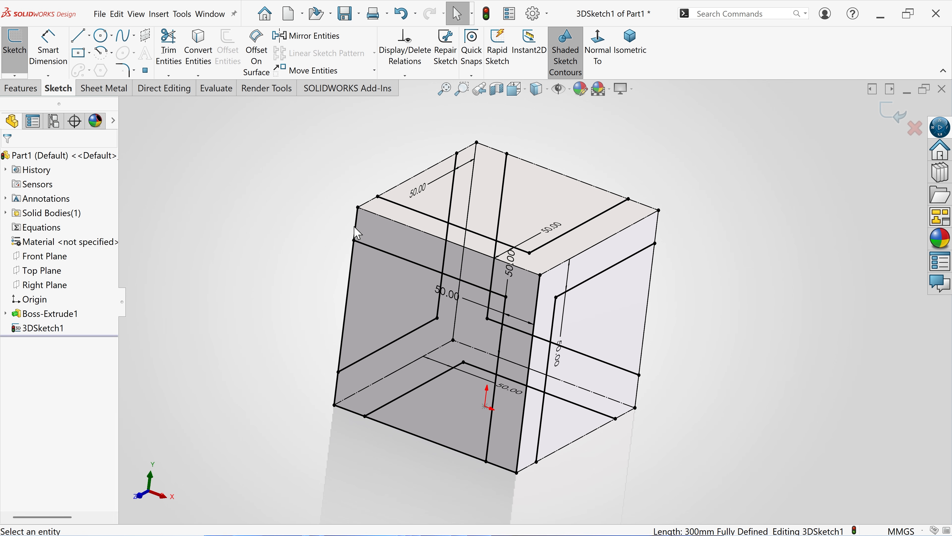
pyautogui.click(356, 234)
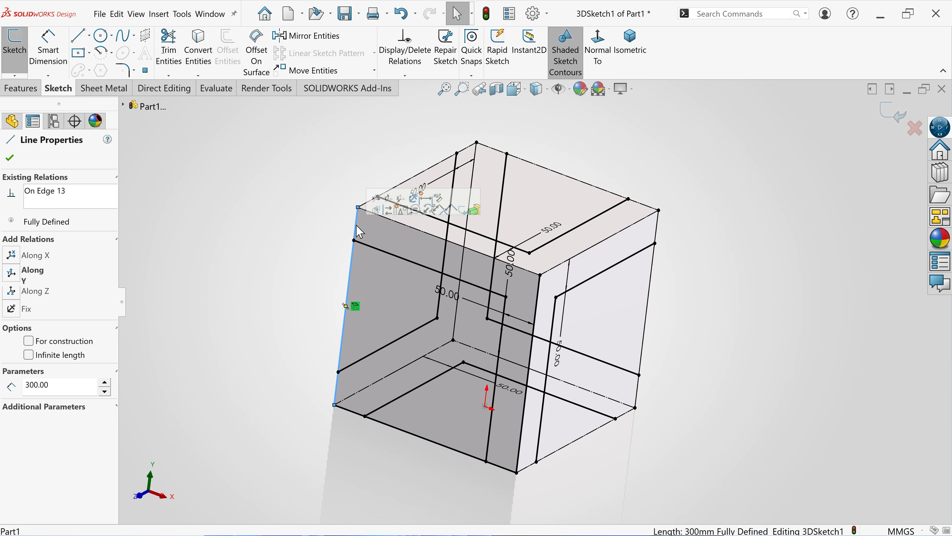
pyautogui.click(390, 217)
# Convert the cube's front-right vertical and bottom front sketch lines to construction geometry
pyautogui.moveTo(302, 292); pyautogui.dragTo(282, 299, button='middle')
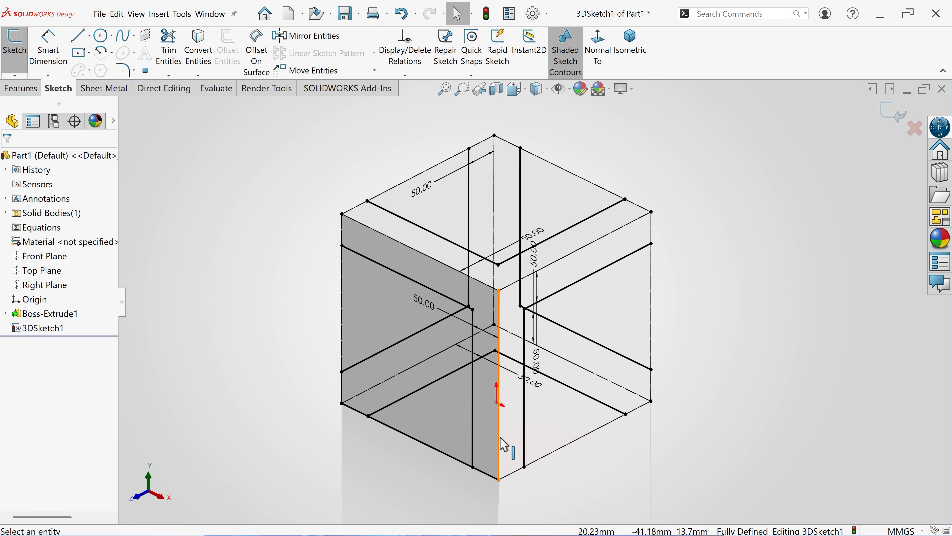
pyautogui.click(498, 450)
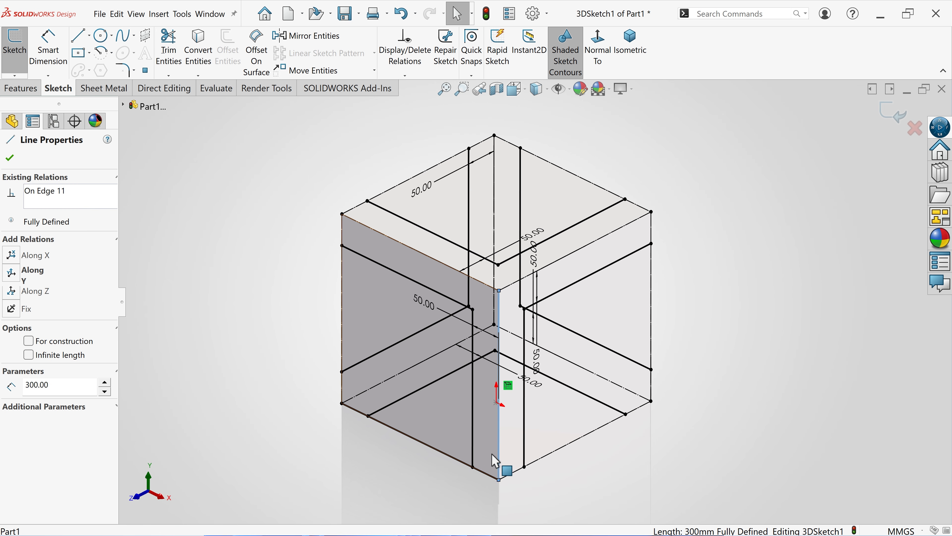
pyautogui.keyDown('ctrl'); pyautogui.click(484, 471); pyautogui.keyUp('ctrl')
pyautogui.click(519, 459)
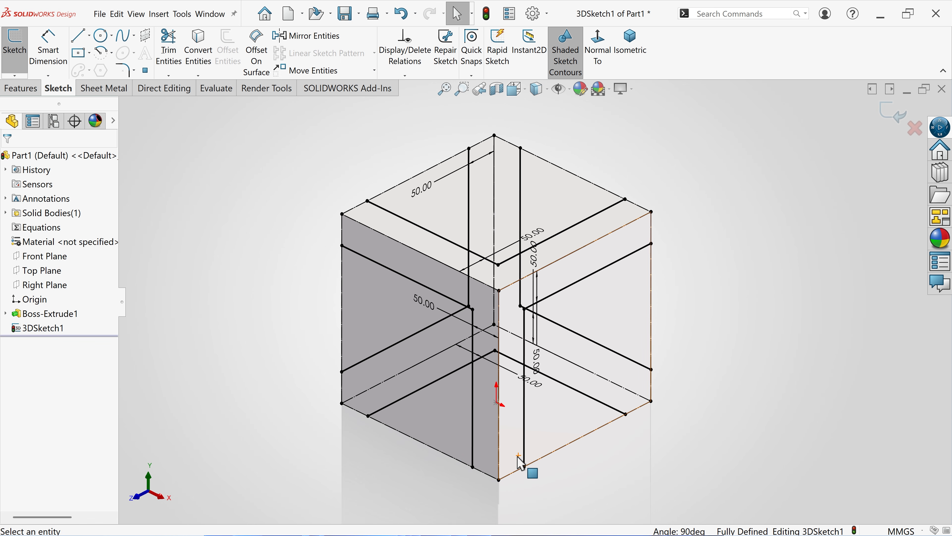
# Draw 200 mm lines along the cube's bottom right and bottom front edges, joining the offset lines' endpoints
pyautogui.moveTo(748, 385)
pyautogui.mouseDown(button='middle')
pyautogui.moveTo(739, 367)
pyautogui.moveTo(725, 371)
pyautogui.moveTo(736, 339)
pyautogui.moveTo(671, 341)
pyautogui.moveTo(623, 323)
pyautogui.moveTo(746, 361)
pyautogui.moveTo(749, 384)
pyautogui.mouseUp(button='middle')
pyautogui.scroll(1, 717, 365)
pyautogui.scroll(-1, 650, 348)
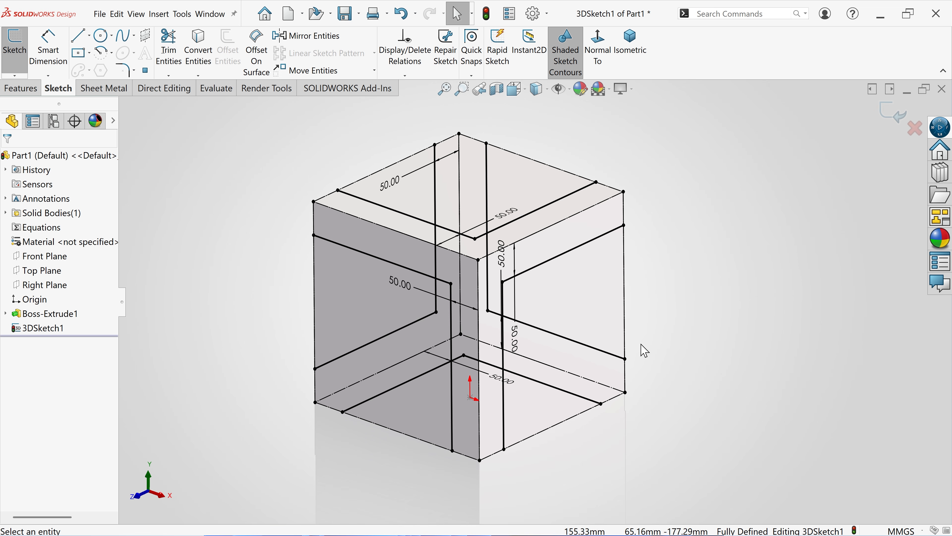
pyautogui.click(79, 38)
pyautogui.scroll(-1, 611, 420)
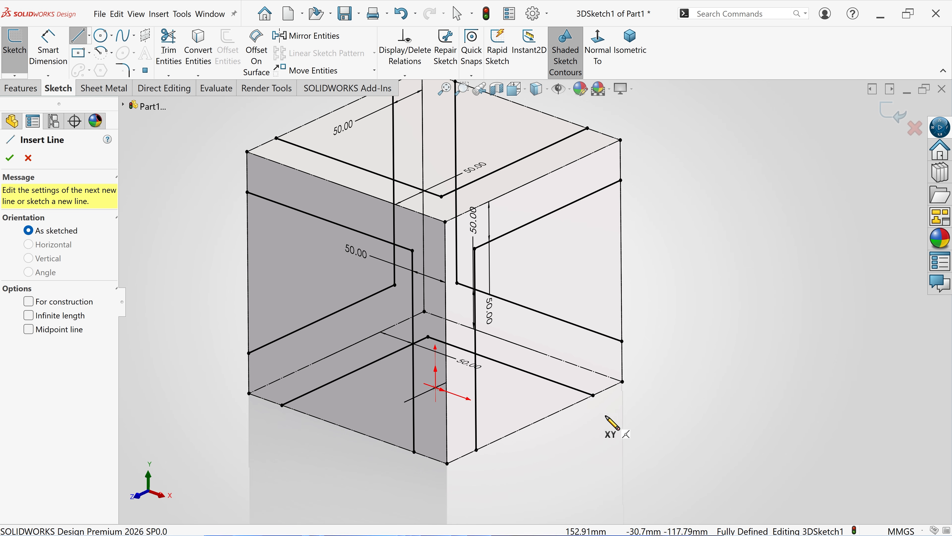
pyautogui.moveTo(476, 450); pyautogui.dragTo(593, 395)
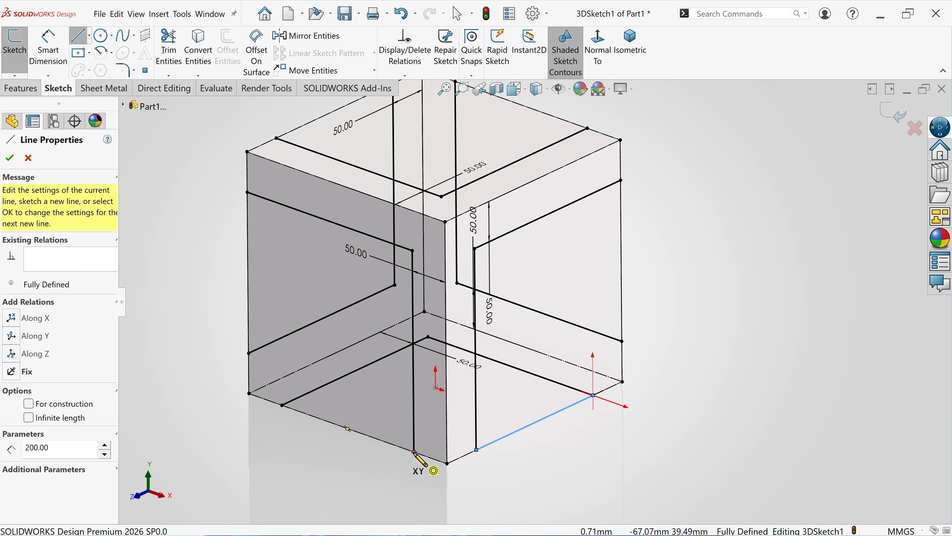
pyautogui.moveTo(414, 452)
pyautogui.mouseDown()
pyautogui.moveTo(319, 436)
pyautogui.moveTo(282, 405)
pyautogui.mouseUp()
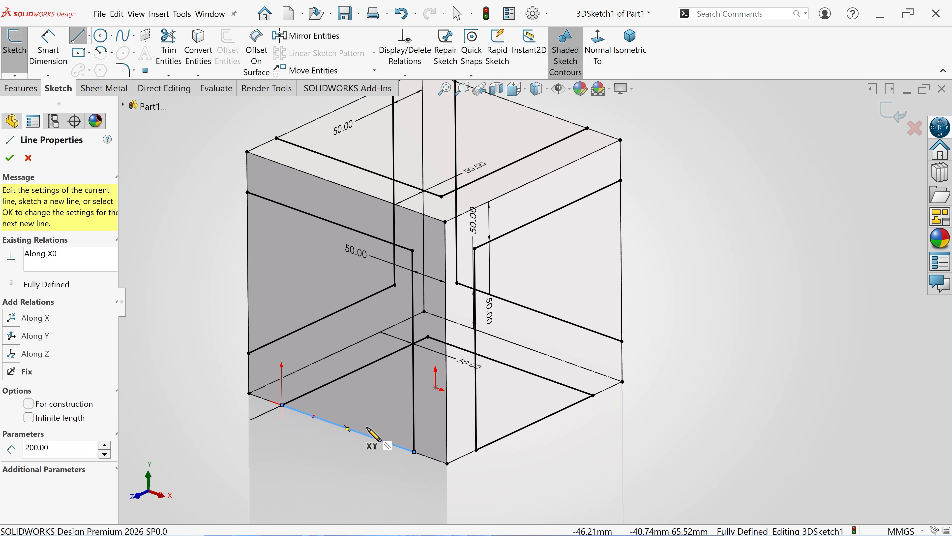
# Draw 200 mm lines along the cube's top back and top left edges between the offset lines' endpoints
pyautogui.scroll(-3, 506, 166)
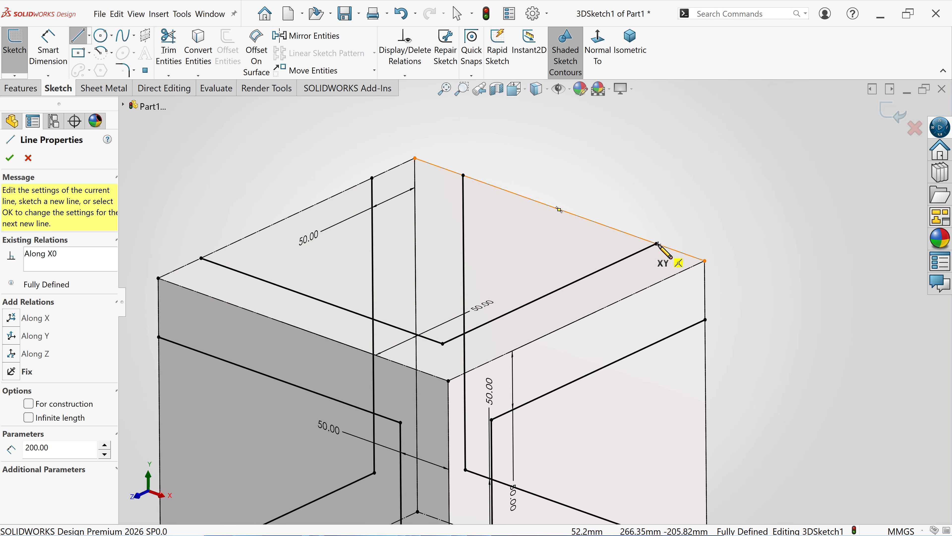
pyautogui.moveTo(656, 244)
pyautogui.mouseDown()
pyautogui.moveTo(499, 177)
pyautogui.moveTo(464, 175)
pyautogui.mouseUp()
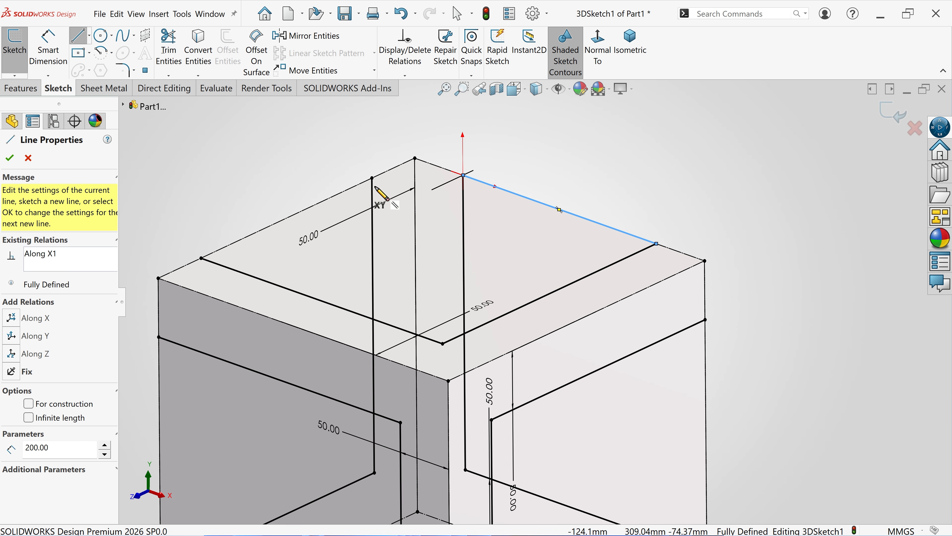
pyautogui.moveTo(371, 178); pyautogui.dragTo(201, 258)
# Connect the offset lines' endpoints with 200 mm lines along the cube's front-left and back-right vertical edges
pyautogui.scroll(3, 300, 327)
pyautogui.scroll(-3, 375, 259)
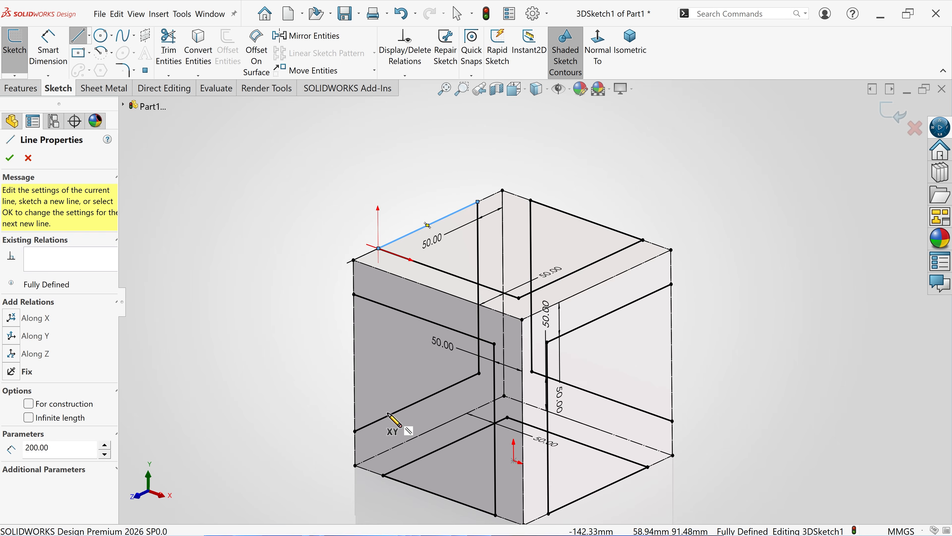
pyautogui.moveTo(354, 228)
pyautogui.mouseDown()
pyautogui.moveTo(358, 436)
pyautogui.moveTo(356, 427)
pyautogui.mouseUp()
pyautogui.scroll(4, 322, 409)
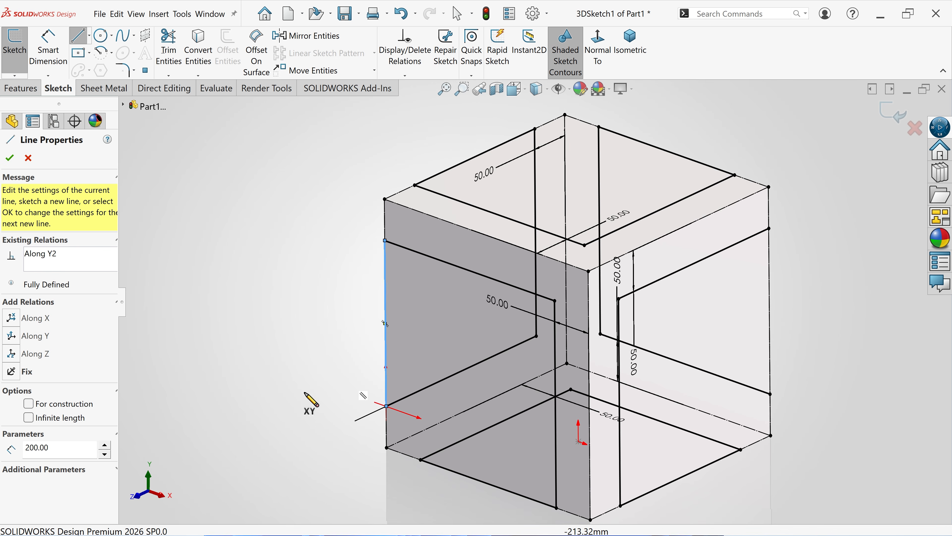
pyautogui.scroll(-1, 557, 373)
pyautogui.scroll(-2, 671, 296)
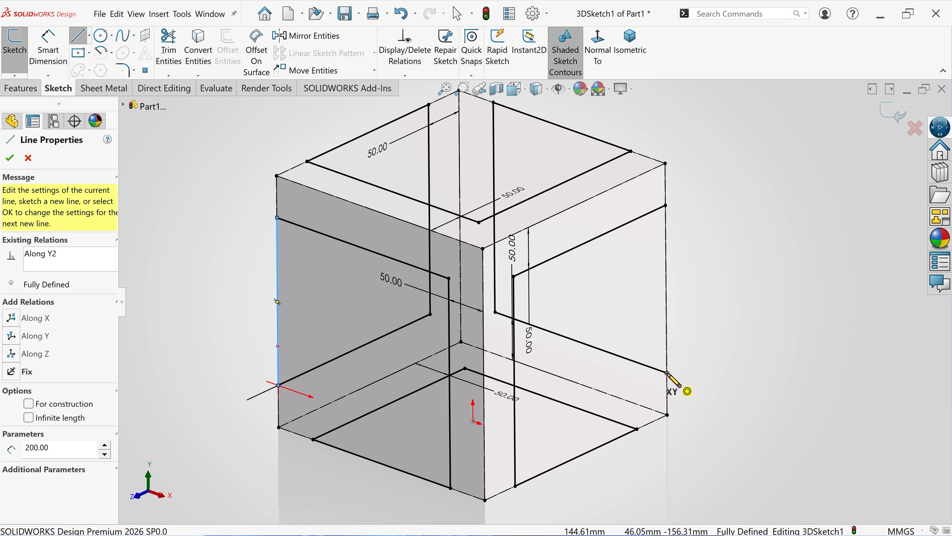
pyautogui.moveTo(667, 372); pyautogui.dragTo(665, 205)
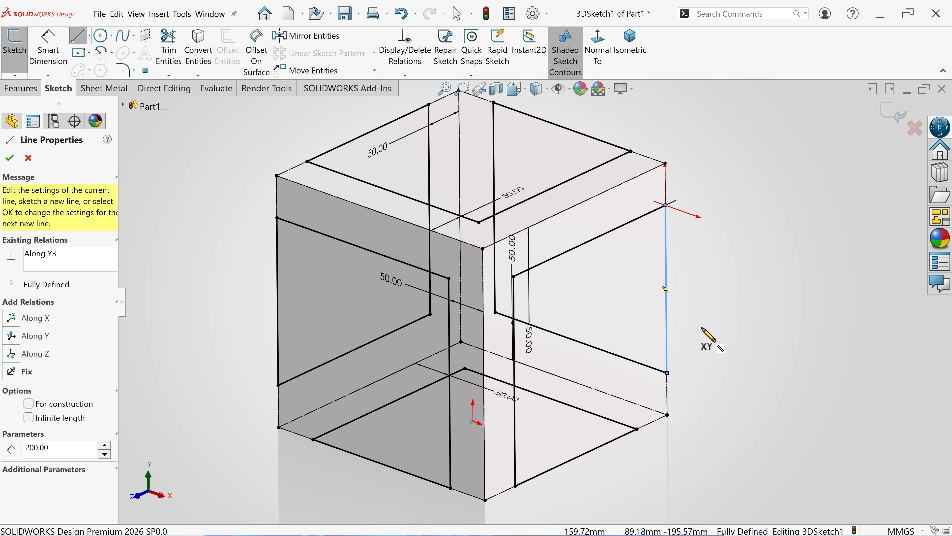
pyautogui.moveTo(721, 314)
pyautogui.mouseDown(button='middle')
pyautogui.moveTo(714, 270)
pyautogui.moveTo(686, 276)
pyautogui.moveTo(711, 291)
pyautogui.mouseUp(button='middle')
pyautogui.click(16, 159)
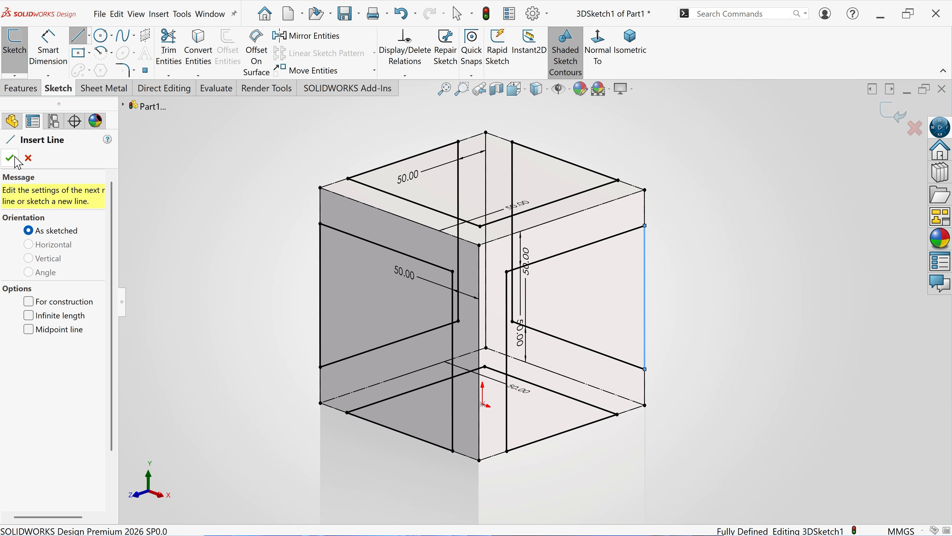
pyautogui.click(29, 159)
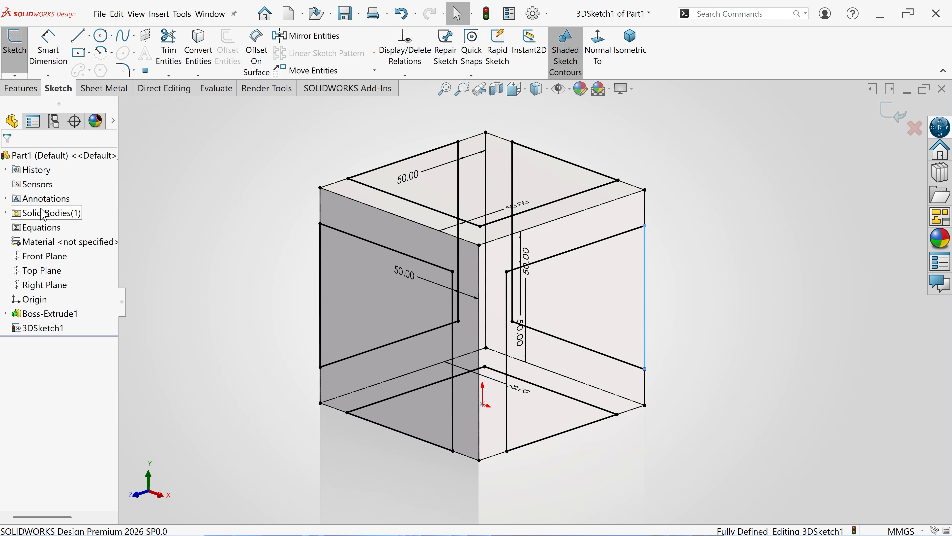
# Hide the Boss-Extrude1 solid body so only the 3D sketch is displayed
pyautogui.click(5, 213)
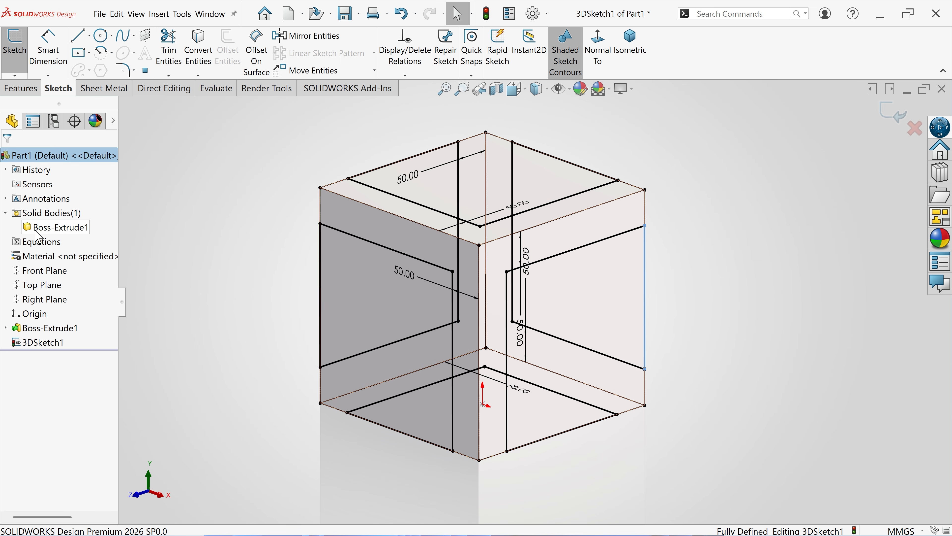
pyautogui.click(33, 229)
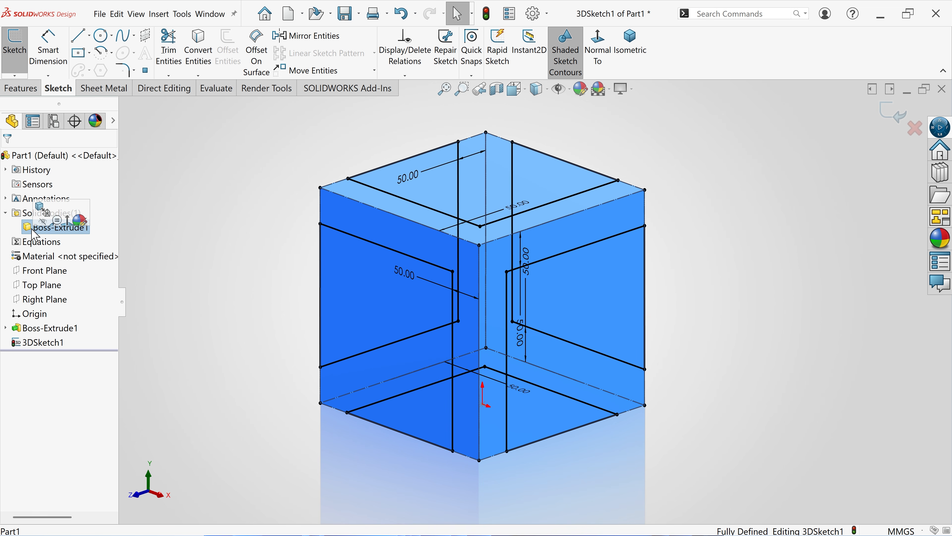
pyautogui.click(43, 222)
pyautogui.scroll(3, 365, 283)
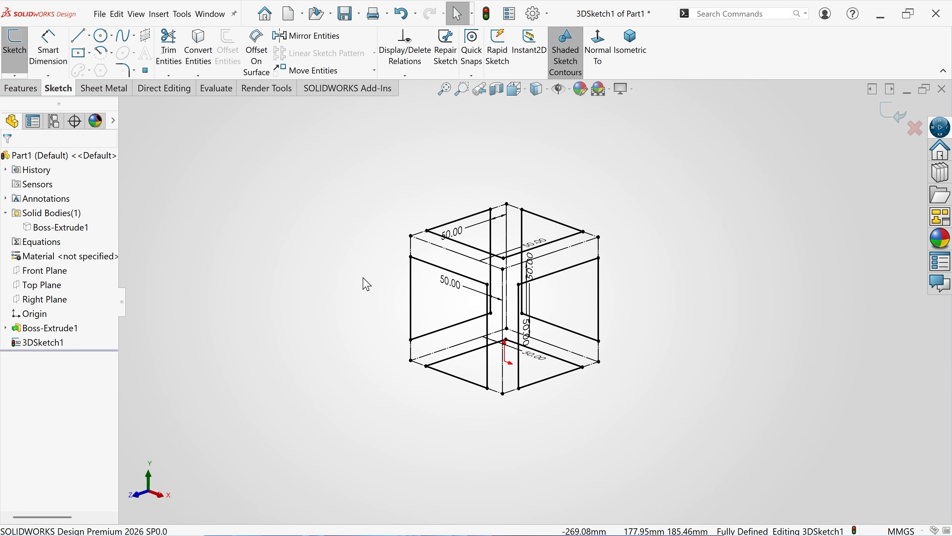
pyautogui.scroll(-2, 546, 279)
pyautogui.moveTo(546, 280)
pyautogui.mouseDown(button='middle')
pyautogui.moveTo(550, 325)
pyautogui.moveTo(563, 277)
pyautogui.moveTo(559, 268)
pyautogui.moveTo(557, 311)
pyautogui.moveTo(540, 314)
pyautogui.moveTo(554, 304)
pyautogui.moveTo(542, 304)
pyautogui.moveTo(549, 315)
pyautogui.mouseUp(button='middle')
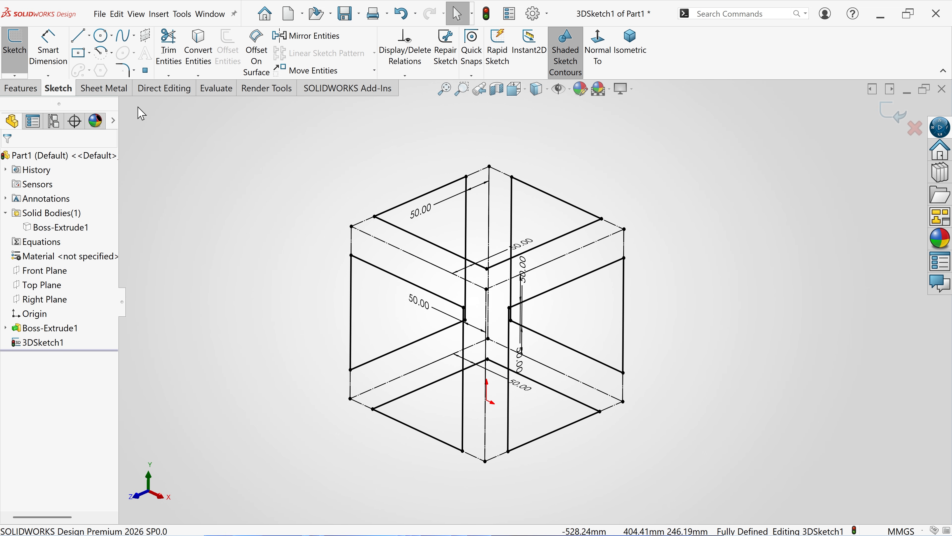
pyautogui.click(124, 71)
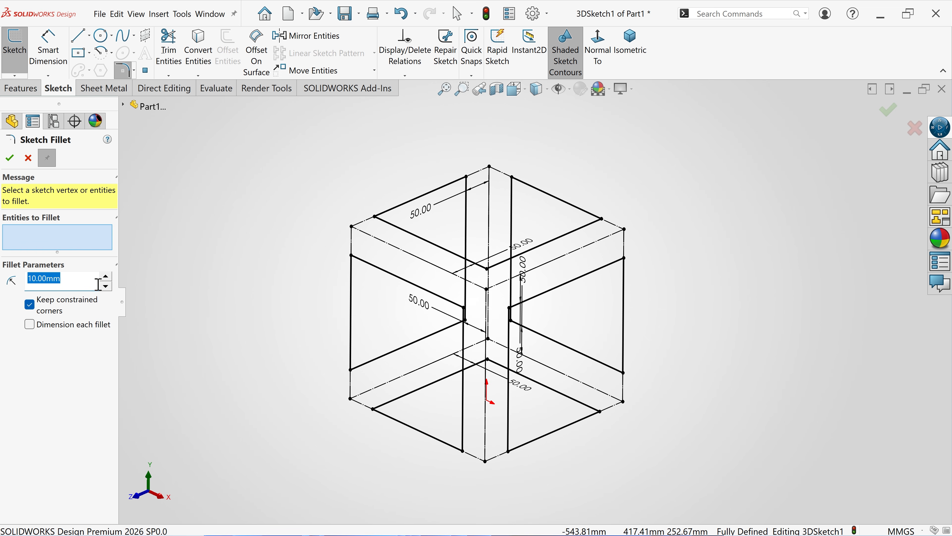
pyautogui.moveTo(677, 143); pyautogui.dragTo(295, 493)
pyautogui.moveTo(343, 454)
pyautogui.mouseDown(button='middle')
pyautogui.moveTo(348, 427)
pyautogui.moveTo(362, 421)
pyautogui.moveTo(347, 427)
pyautogui.mouseUp(button='middle')
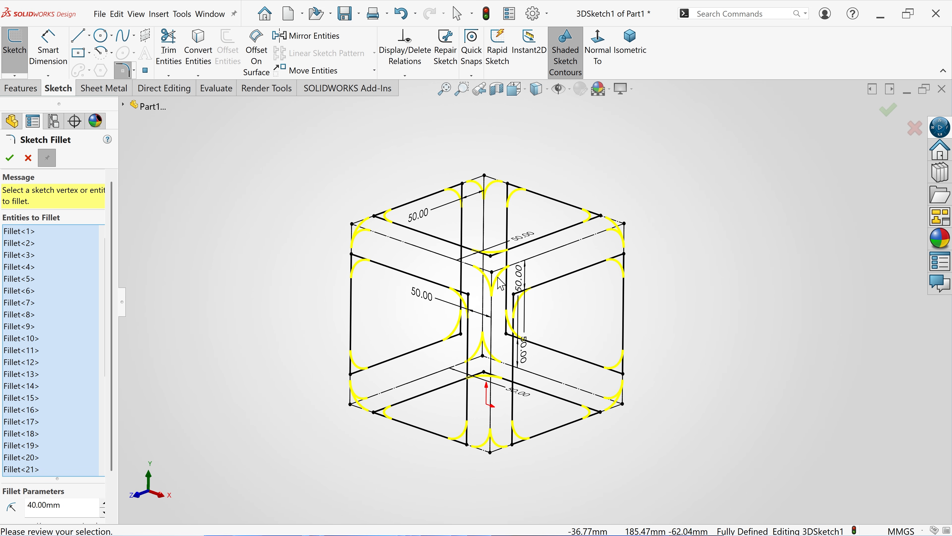
pyautogui.click(29, 159)
# Start a 40 mm Sketch Fillet and select the path's five corners around the cube's top face
pyautogui.scroll(-2, 489, 214)
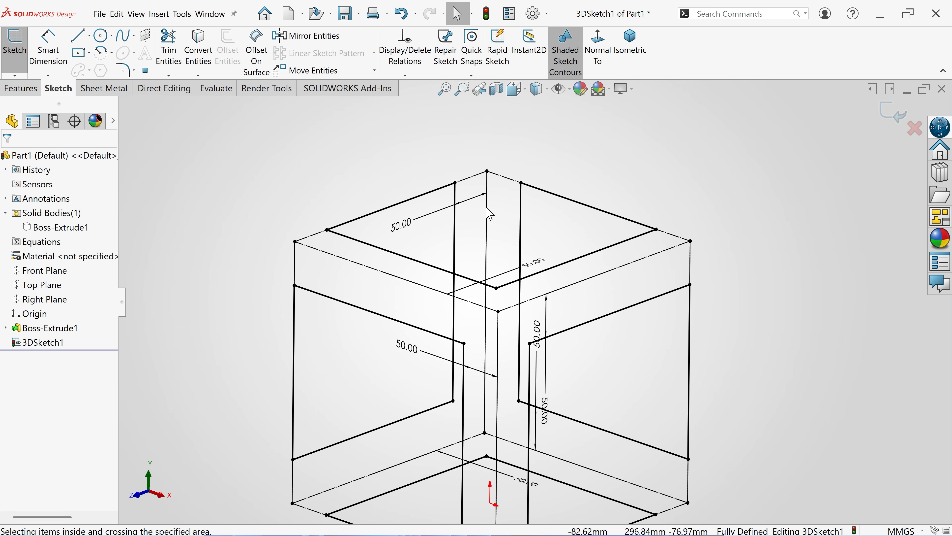
pyautogui.click(130, 73)
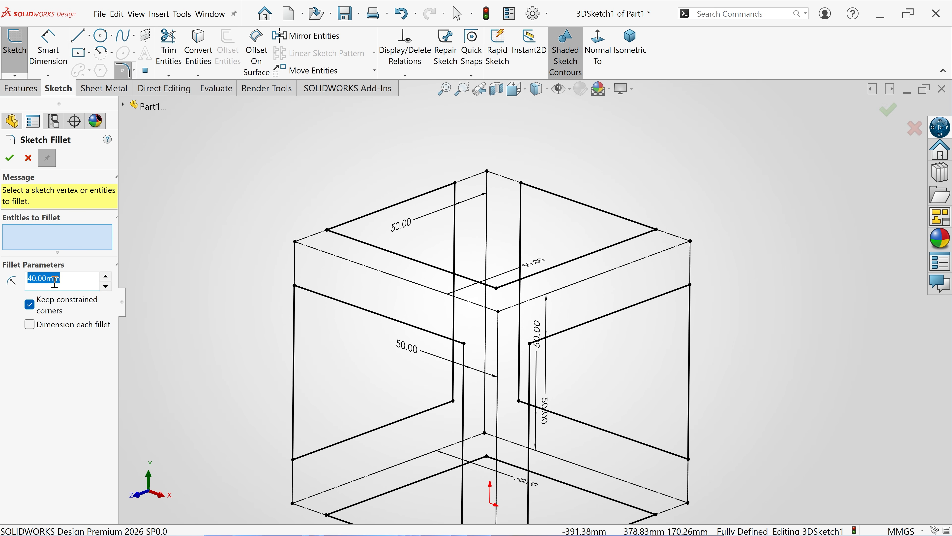
pyautogui.click(455, 184)
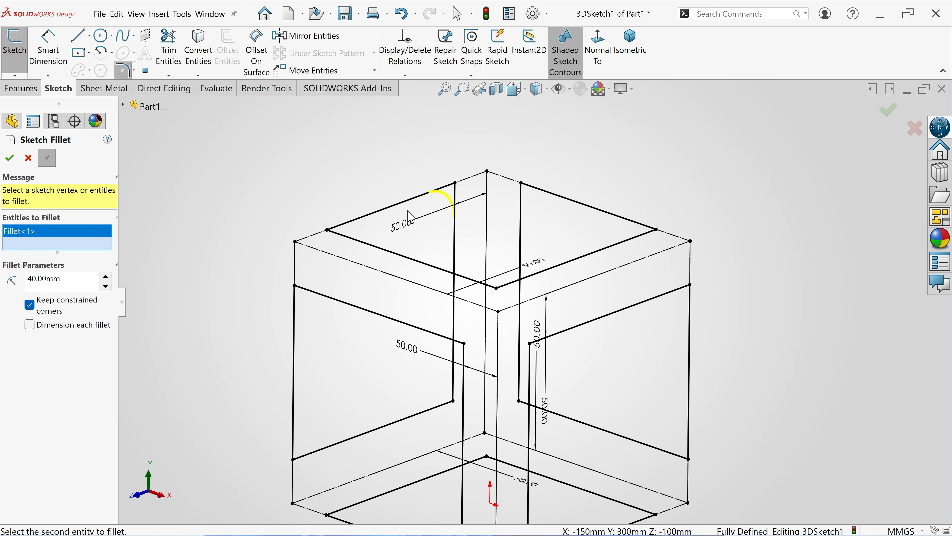
pyautogui.click(327, 230)
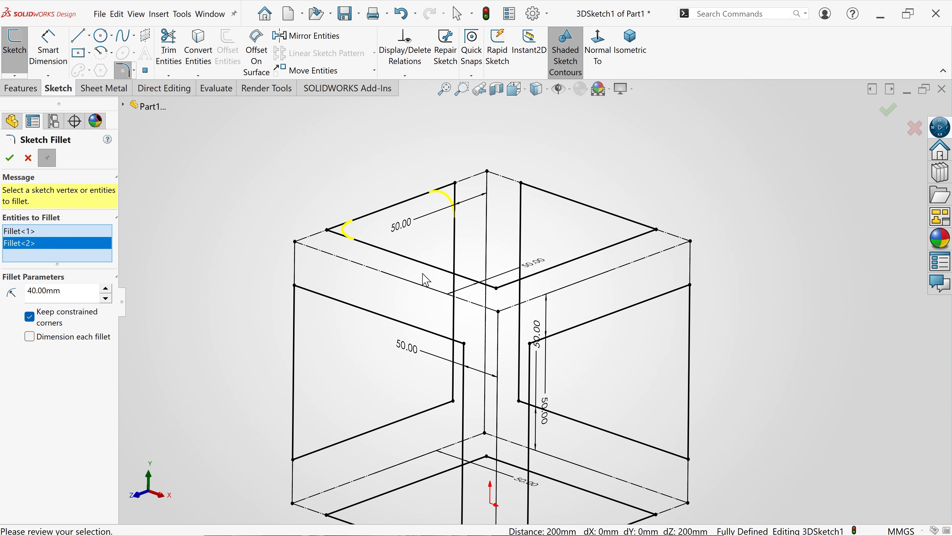
pyautogui.click(495, 288)
pyautogui.click(520, 183)
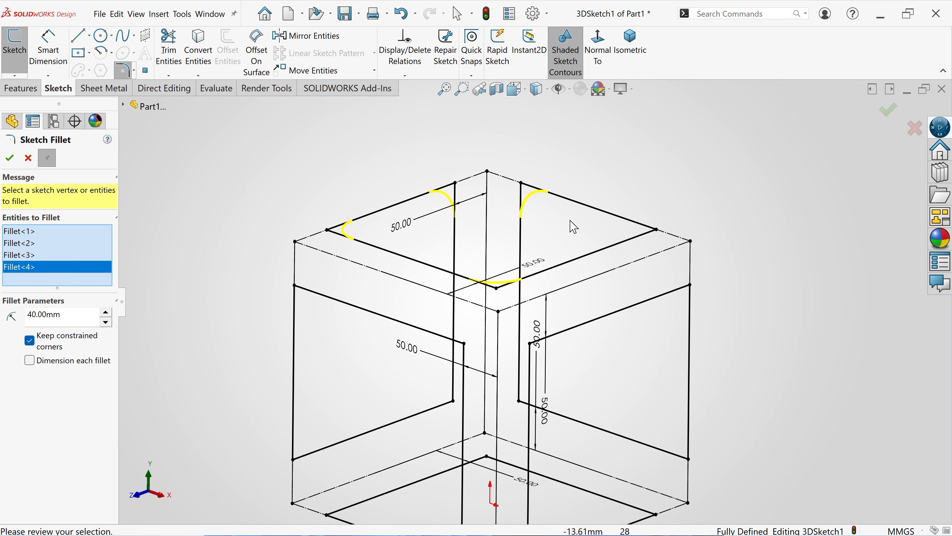
pyautogui.click(656, 229)
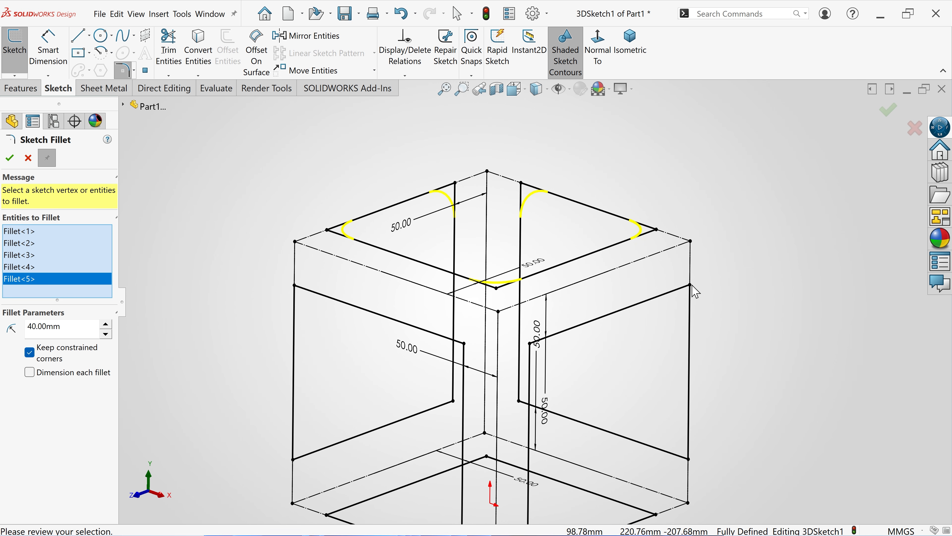
# Add the eight path corners on the cube's side faces to the 40 mm sketch fillet selection
pyautogui.click(690, 285)
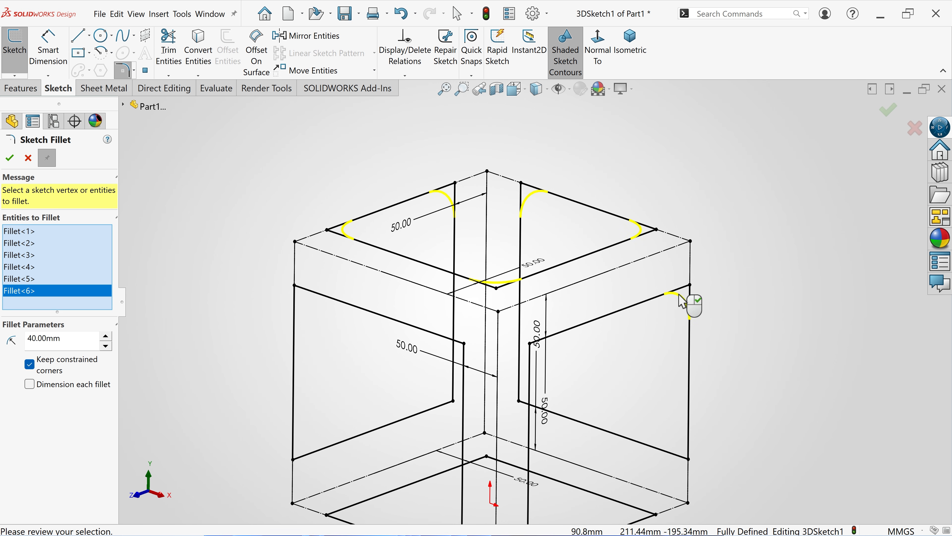
pyautogui.click(530, 343)
pyautogui.click(465, 343)
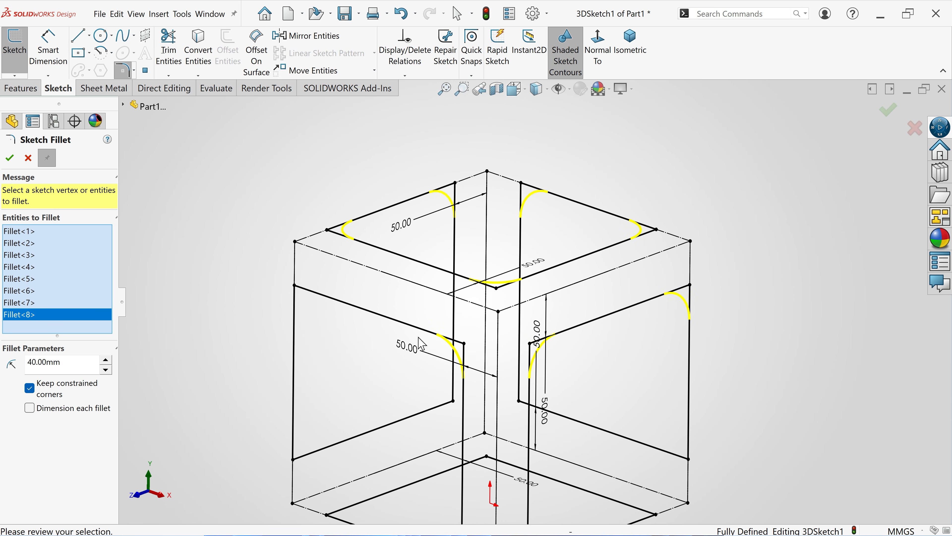
pyautogui.click(296, 286)
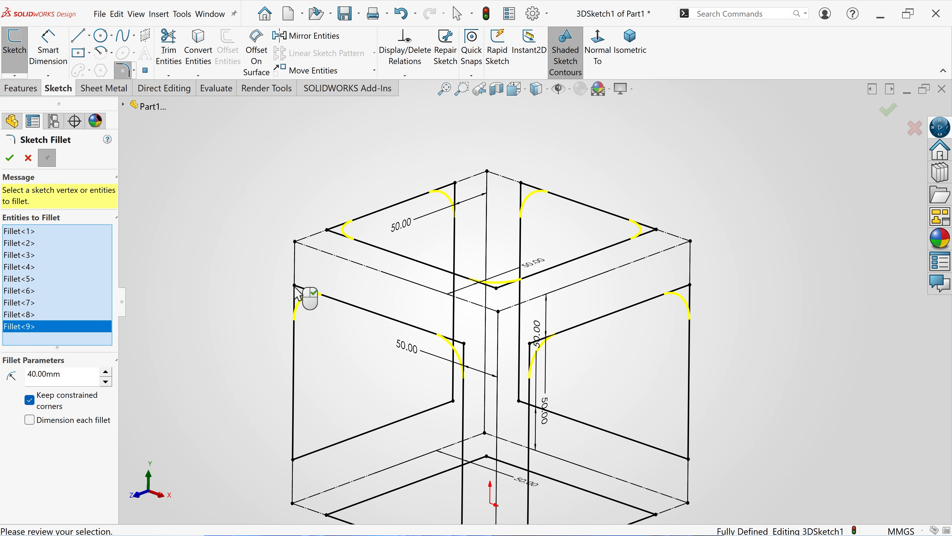
pyautogui.click(293, 462)
pyautogui.click(453, 402)
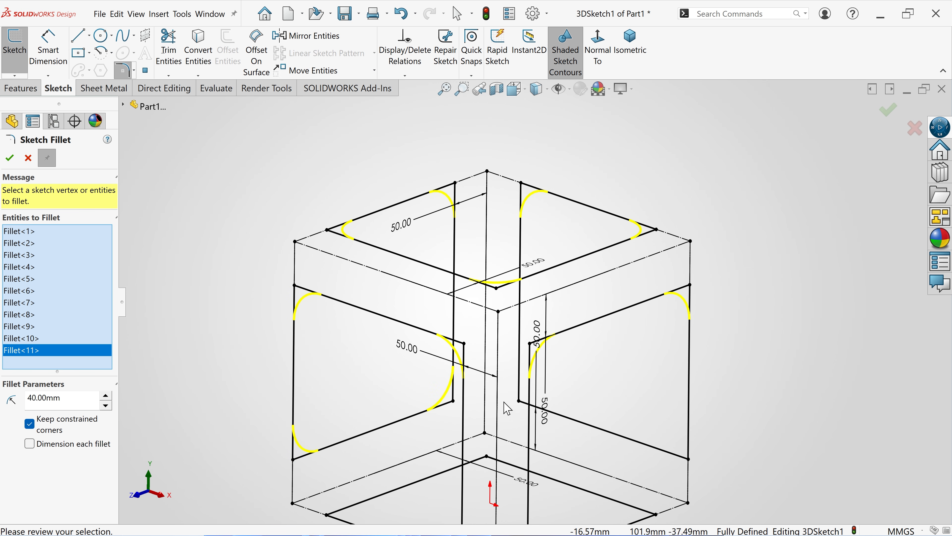
pyautogui.click(519, 401)
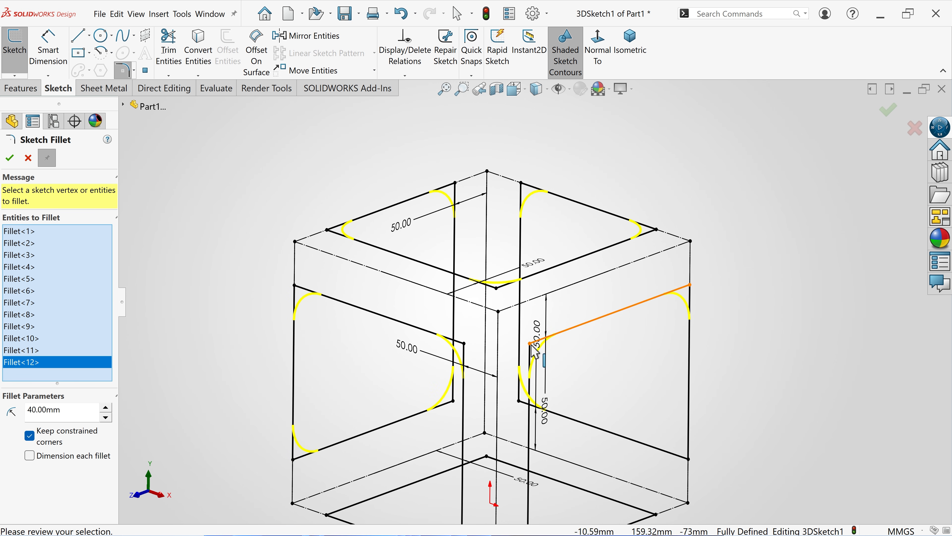
pyautogui.scroll(-4, 671, 406)
pyautogui.scroll(2, 625, 426)
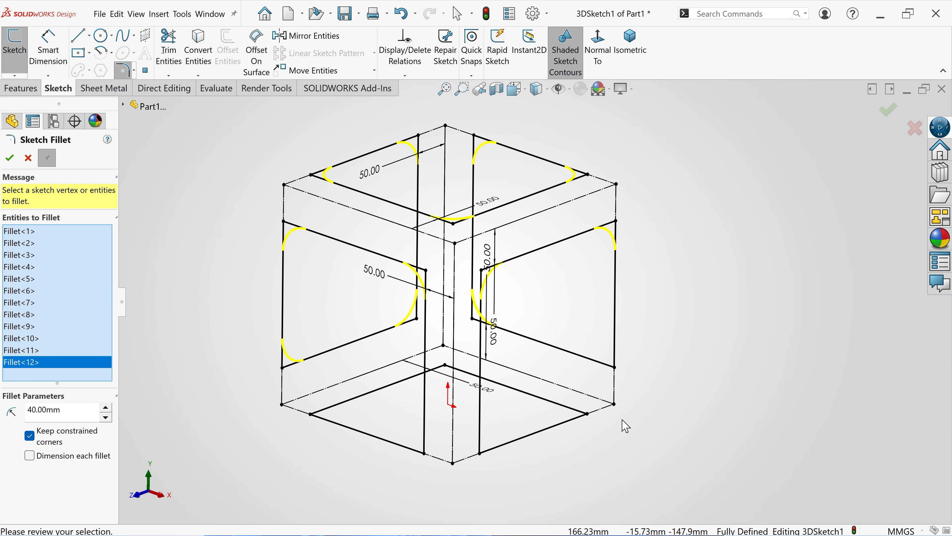
pyautogui.click(613, 366)
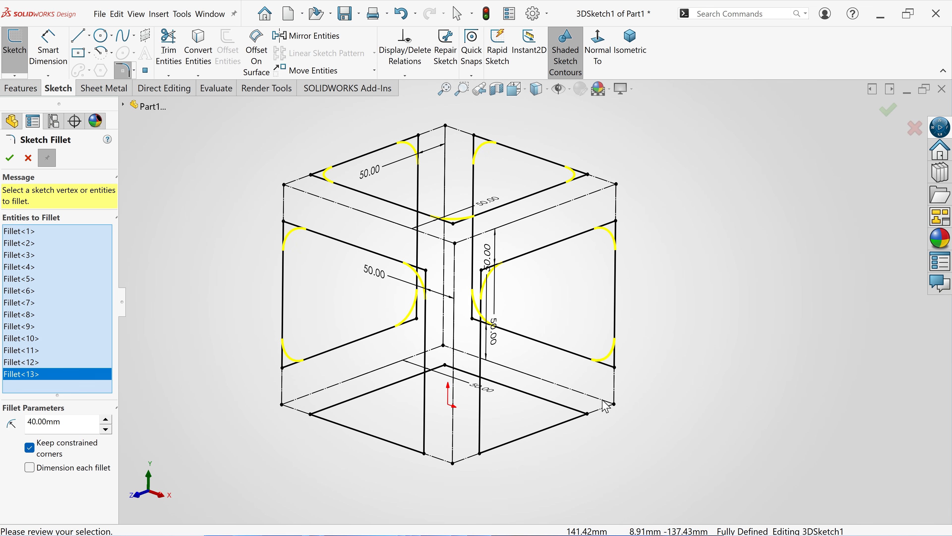
# Add the path's five corners around the cube's bottom face and apply the 40 mm sketch fillets
pyautogui.click(587, 413)
pyautogui.click(480, 453)
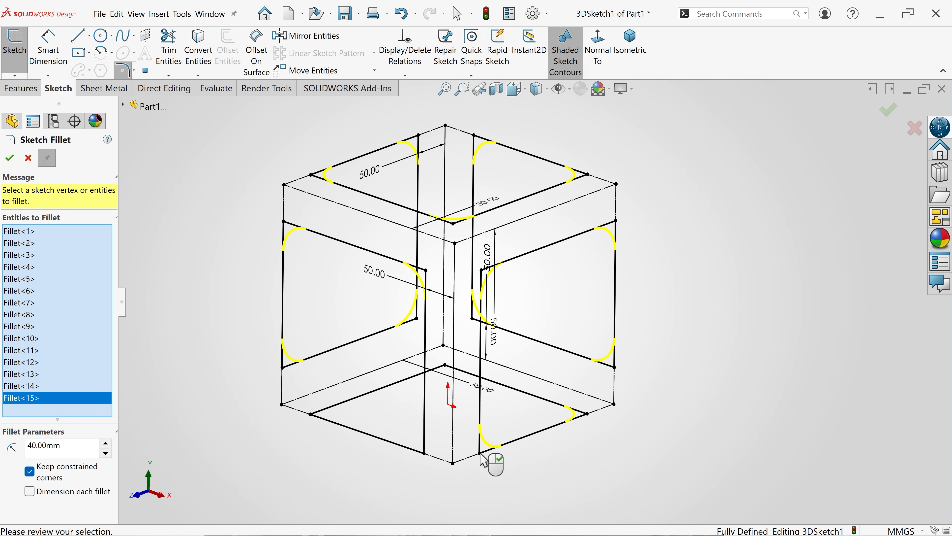
pyautogui.click(425, 454)
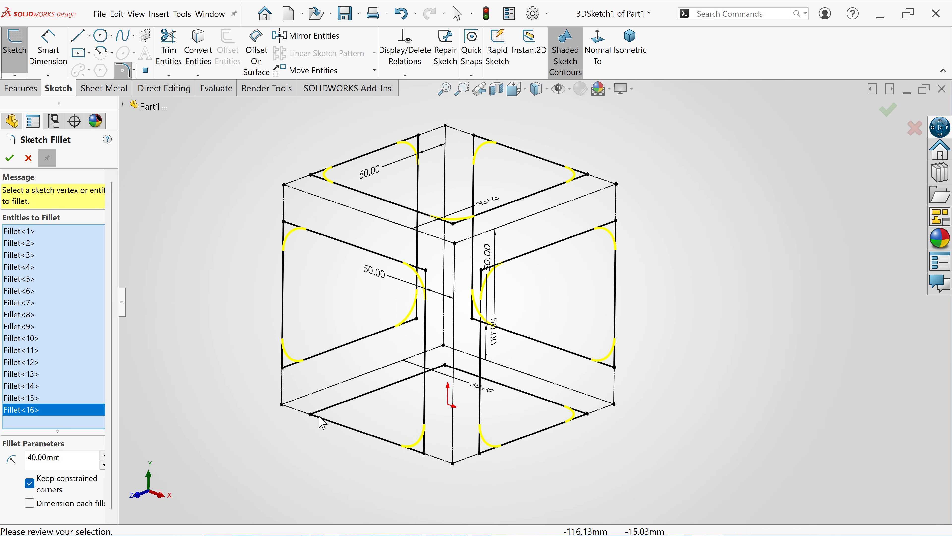
pyautogui.click(311, 415)
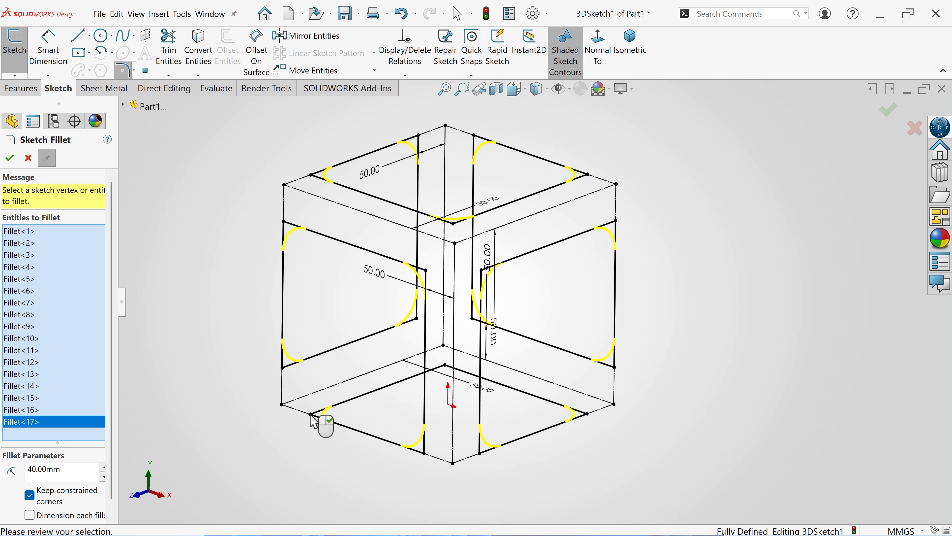
pyautogui.click(446, 366)
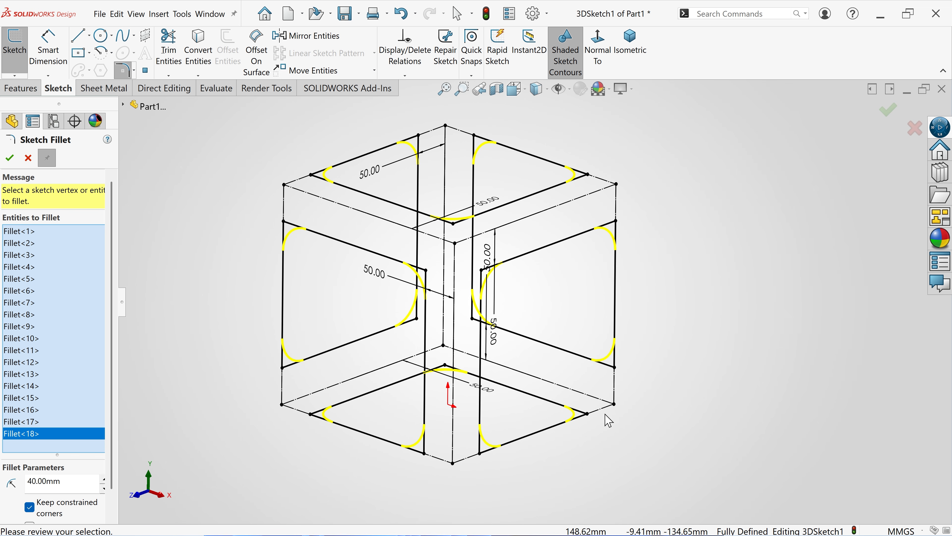
pyautogui.moveTo(676, 409)
pyautogui.mouseDown(button='middle')
pyautogui.moveTo(685, 393)
pyautogui.moveTo(667, 379)
pyautogui.moveTo(653, 390)
pyautogui.moveTo(663, 394)
pyautogui.moveTo(676, 370)
pyautogui.moveTo(664, 383)
pyautogui.mouseUp(button='middle')
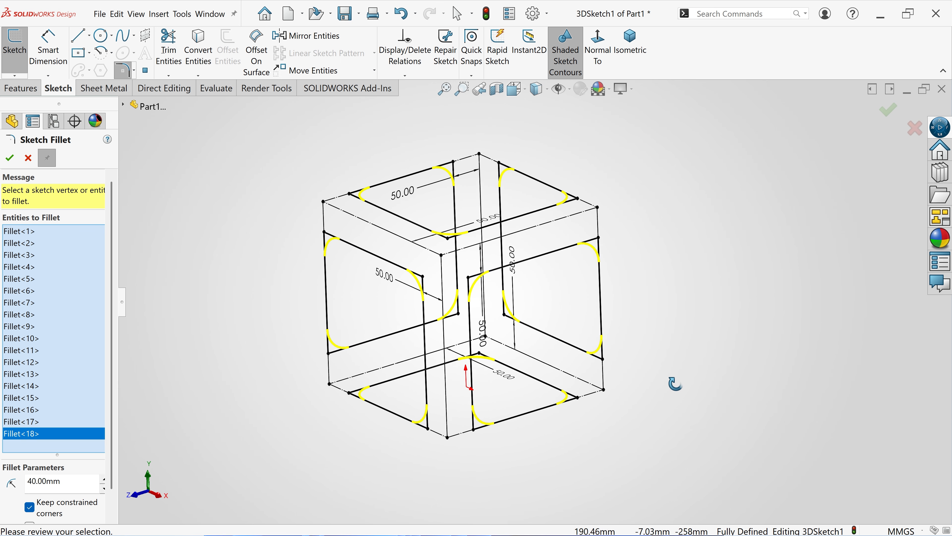
pyautogui.click(10, 158)
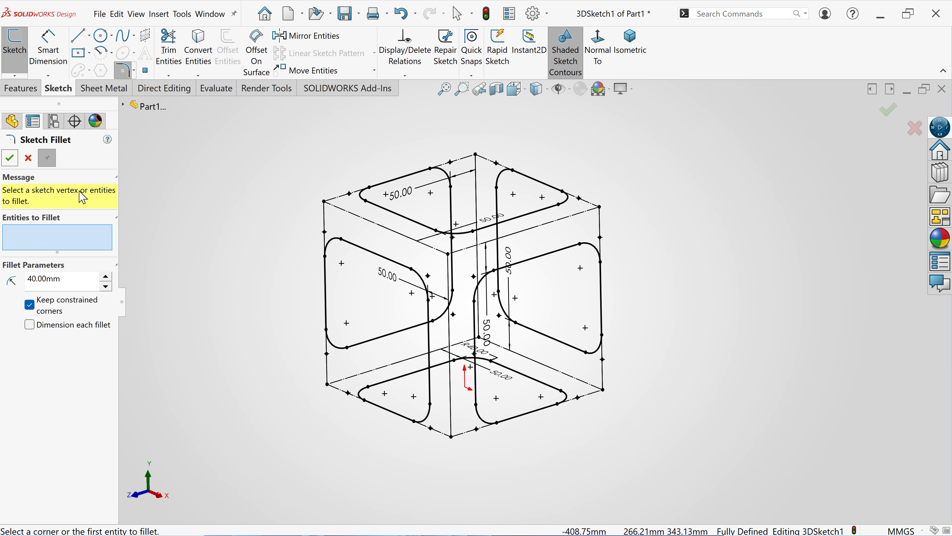
pyautogui.click(28, 158)
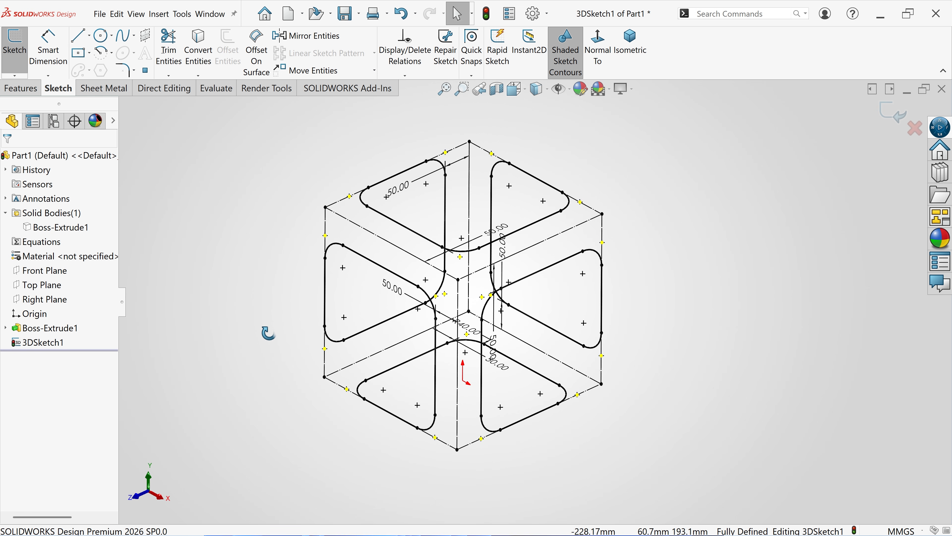
# Exit the 3D sketch of the filleted path
pyautogui.moveTo(262, 311)
pyautogui.mouseDown(button='middle')
pyautogui.moveTo(280, 287)
pyautogui.moveTo(279, 319)
pyautogui.mouseUp(button='middle')
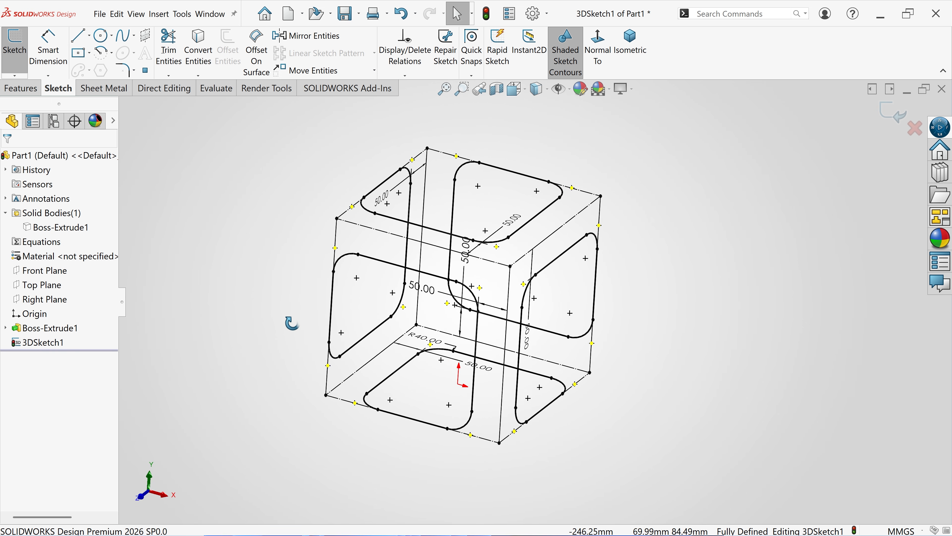
pyautogui.moveTo(287, 325); pyautogui.dragTo(285, 312, button='middle')
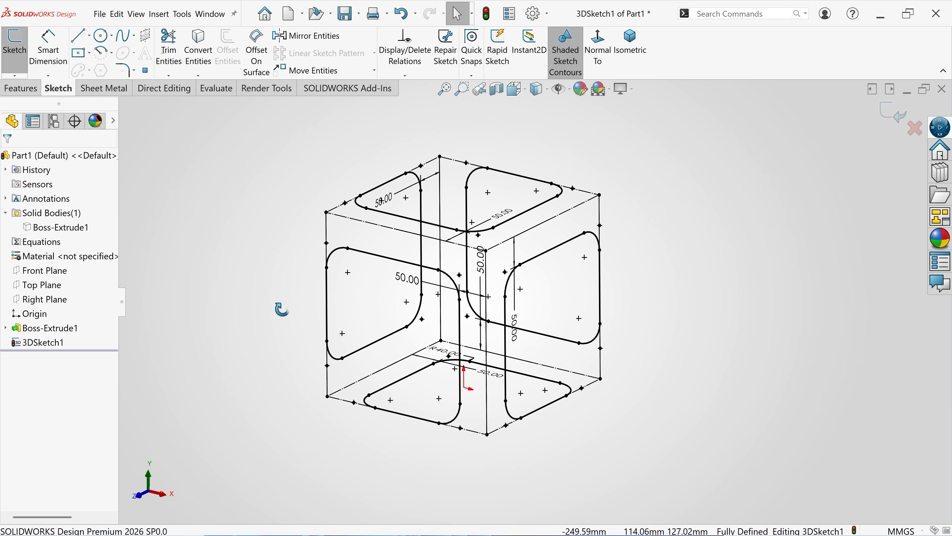
pyautogui.click(892, 110)
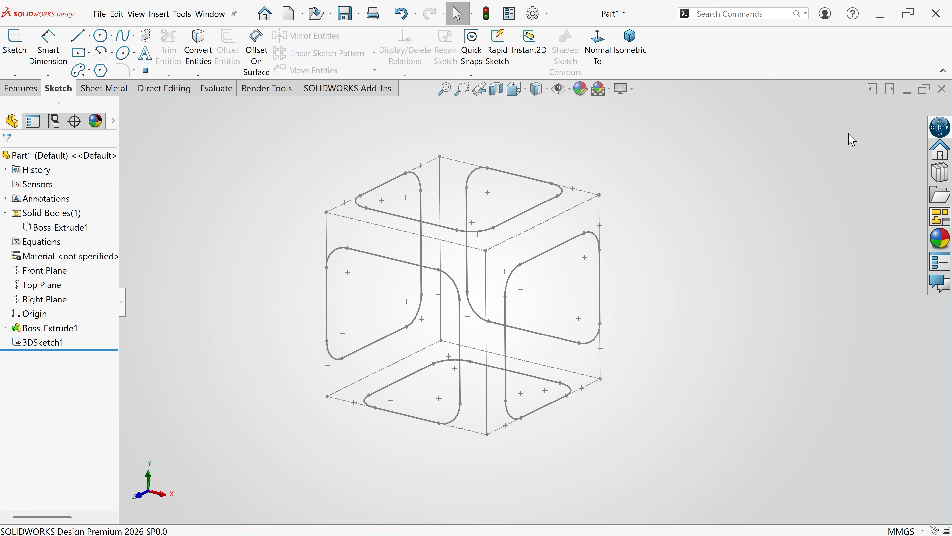
# Switch to the Photos drawing 1.png and examine the pitch circle, wire circle and twist angle specifications
pyautogui.moveTo(254, 526)
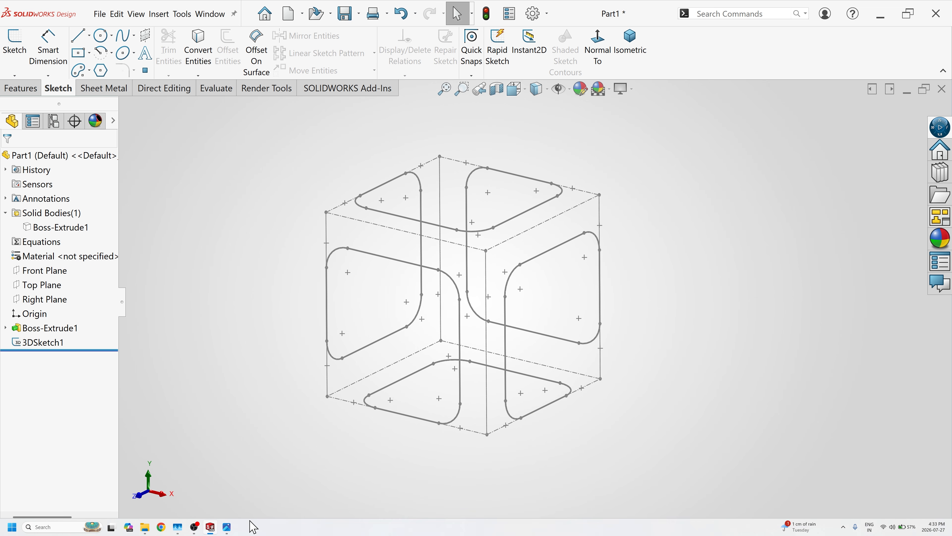
pyautogui.click(212, 527)
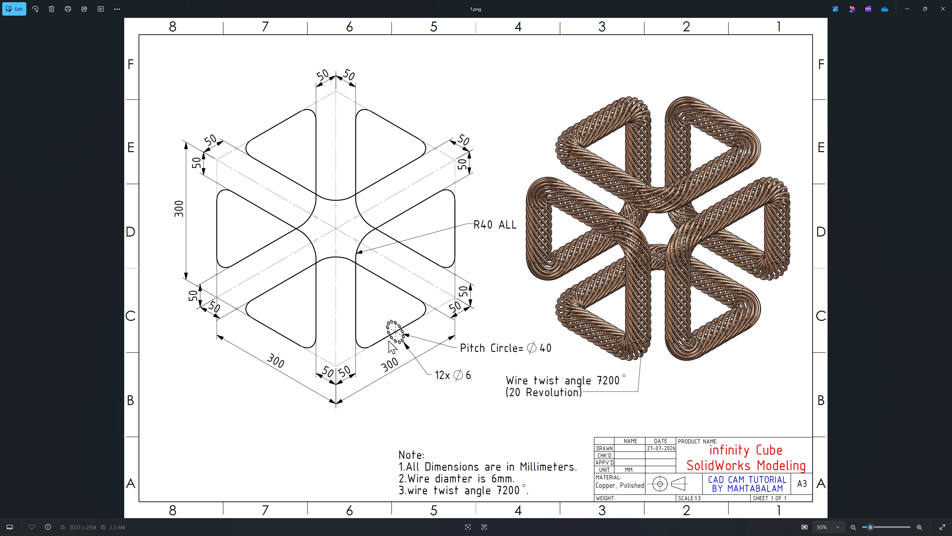
pyautogui.scroll(3, 396, 339)
pyautogui.scroll(3, 395, 339)
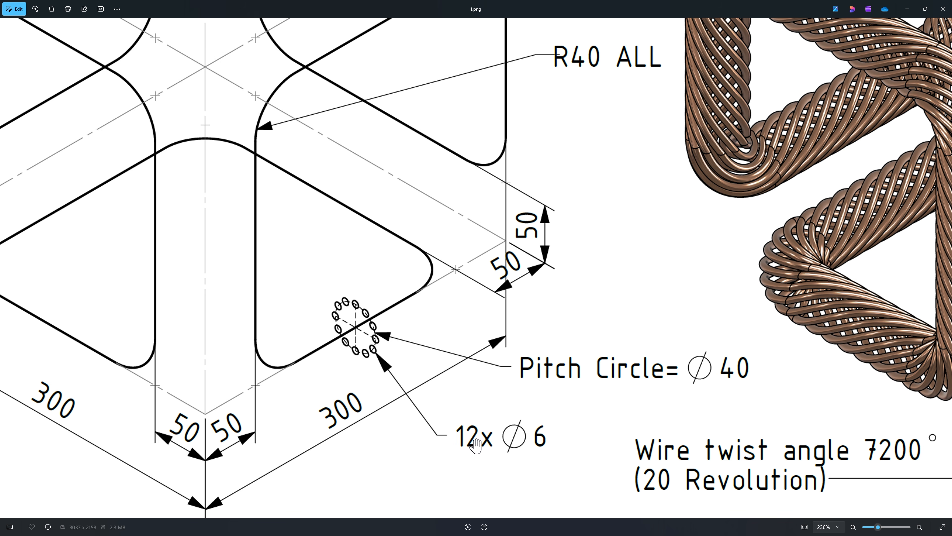
pyautogui.scroll(3, 359, 320)
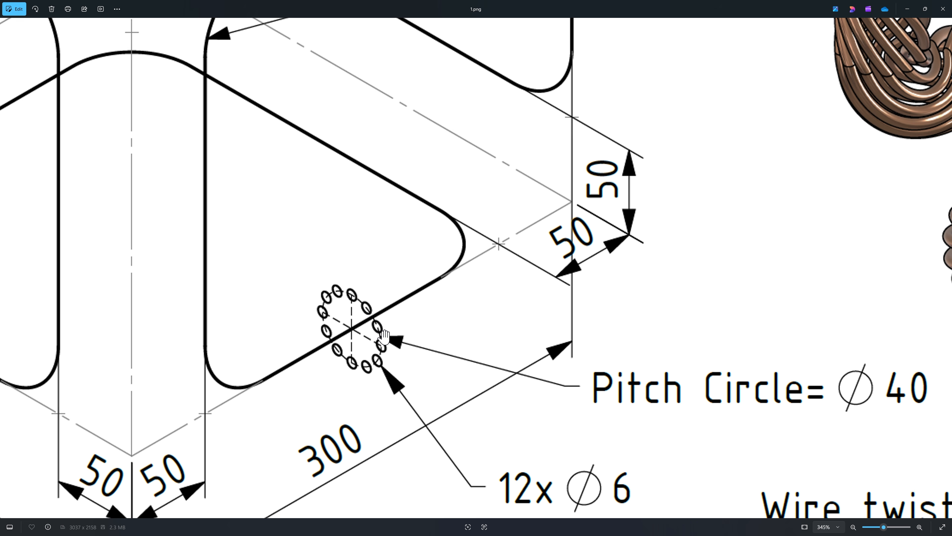
pyautogui.scroll(-5, 384, 337)
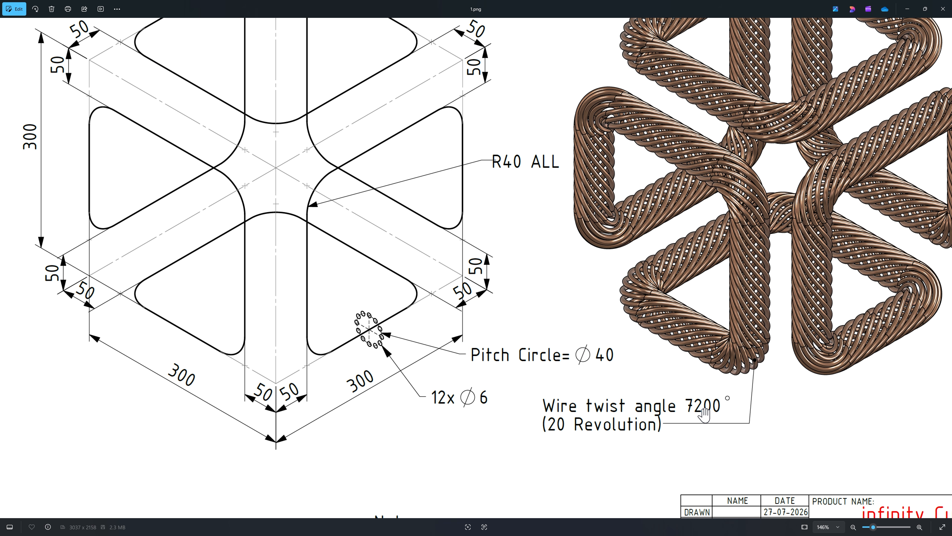
pyautogui.scroll(-3, 364, 337)
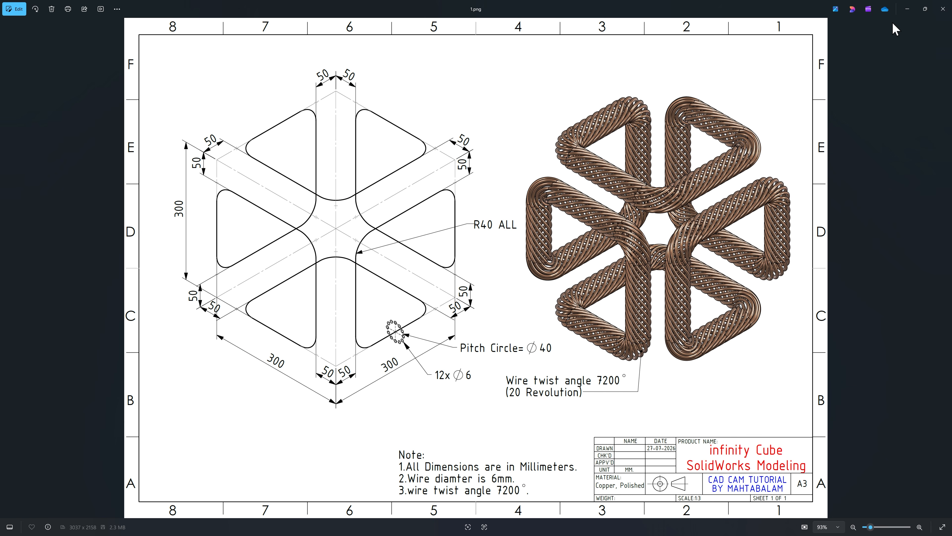
pyautogui.click(907, 9)
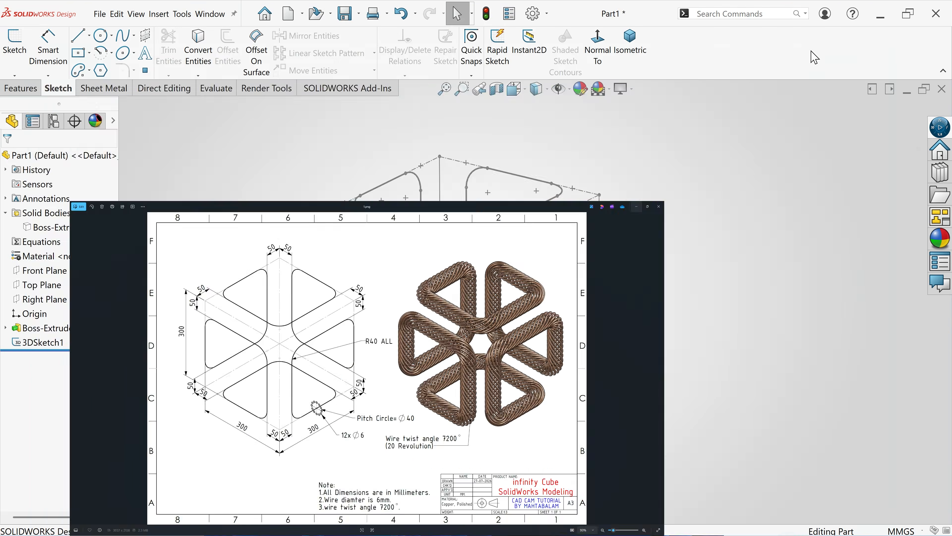
# Sketch a construction circle of about 12.7 mm radius on the Front Plane, centred on the cube's bottom-right corner
pyautogui.click(55, 272)
pyautogui.click(65, 262)
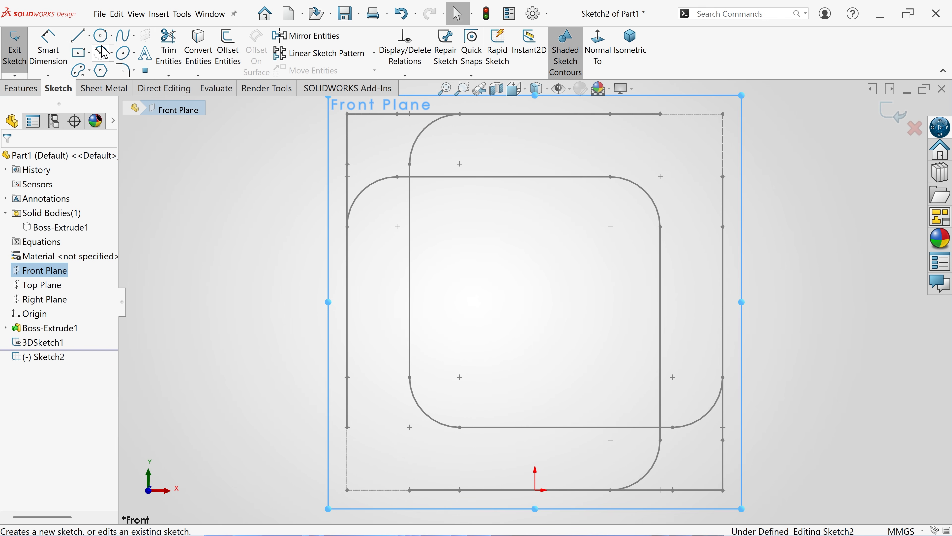
pyautogui.click(101, 35)
pyautogui.scroll(2, 671, 297)
pyautogui.scroll(-8, 648, 411)
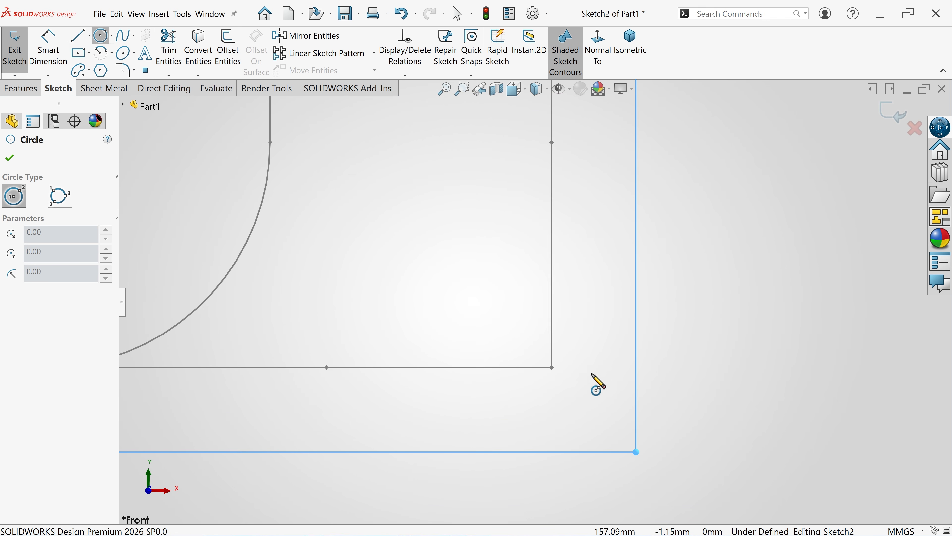
pyautogui.click(552, 368)
pyautogui.click(613, 330)
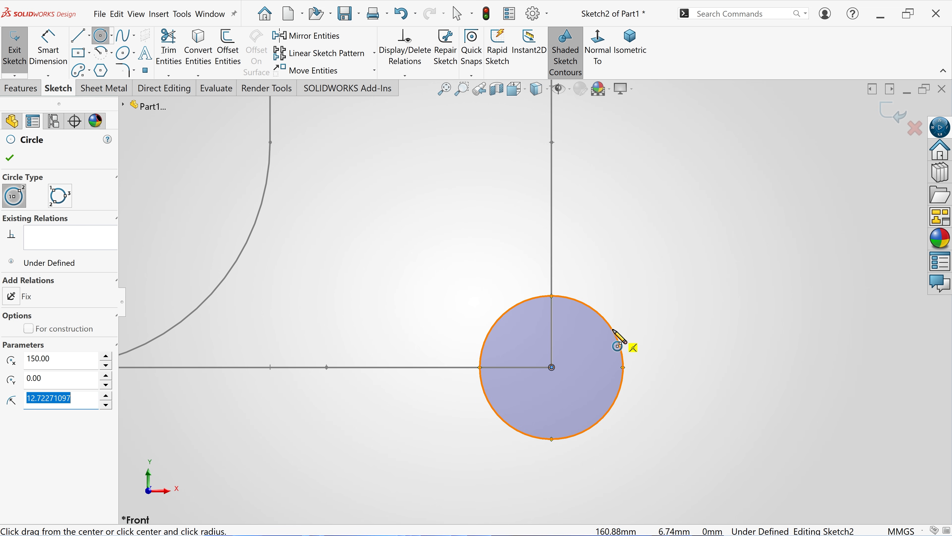
pyautogui.click(69, 329)
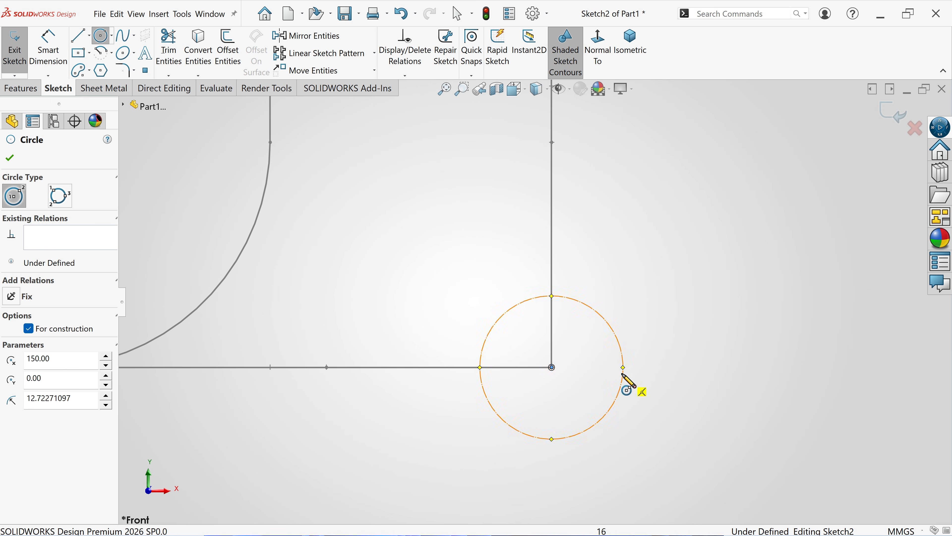
# Sketch a circle of about 2.1 mm radius centred on the 3 o'clock quadrant point of the construction circle
pyautogui.scroll(-3, 622, 374)
pyautogui.click(607, 350)
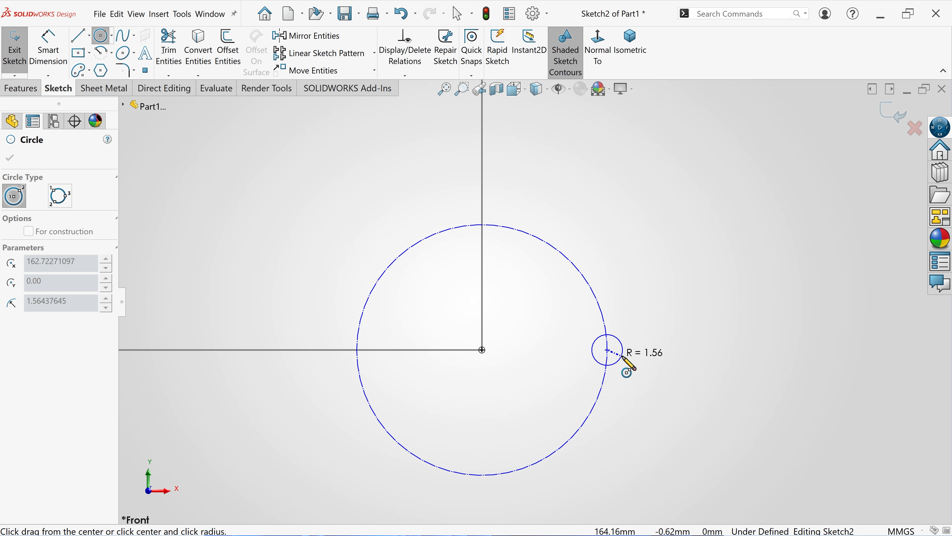
pyautogui.click(626, 361)
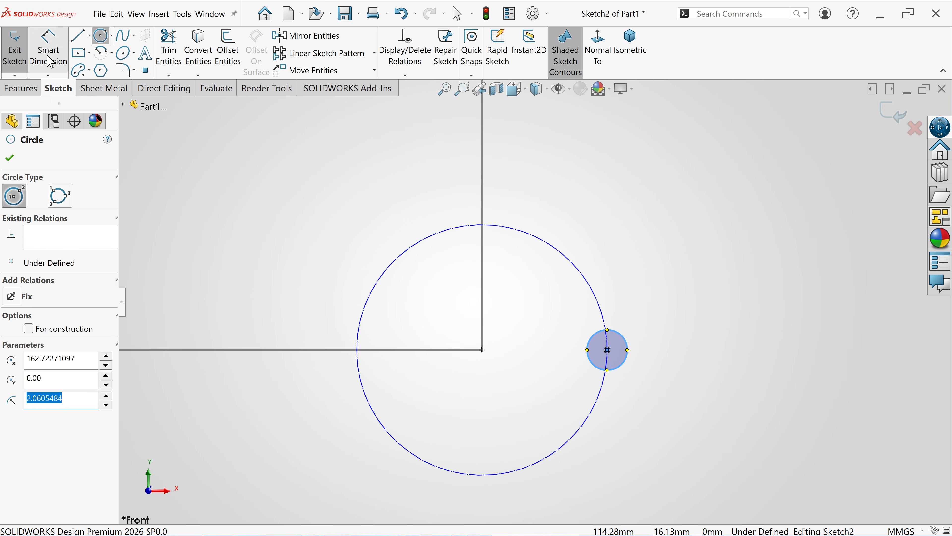
# Dimension the construction pitch circle's diameter to 40 mm
pyautogui.click(50, 62)
pyautogui.click(600, 303)
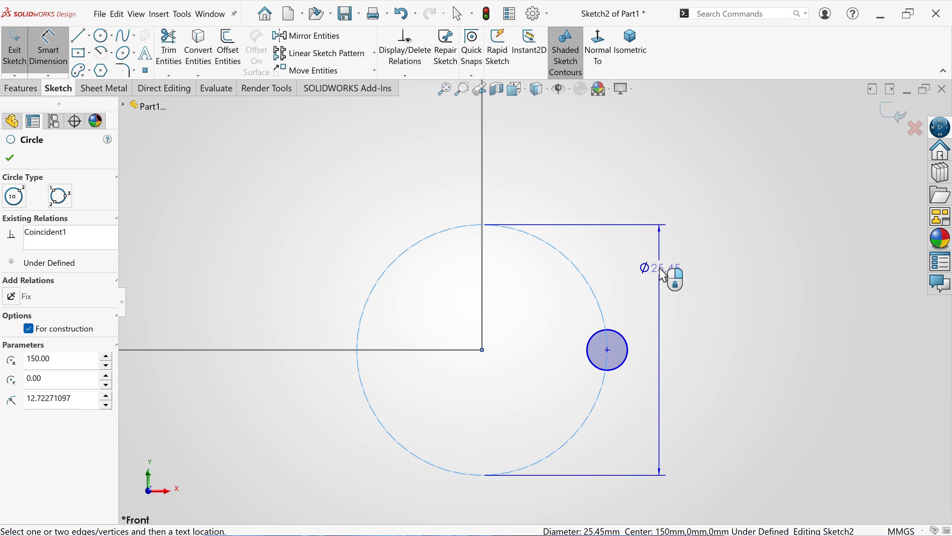
pyautogui.click(663, 276)
pyautogui.write('40')
pyautogui.press('Return')
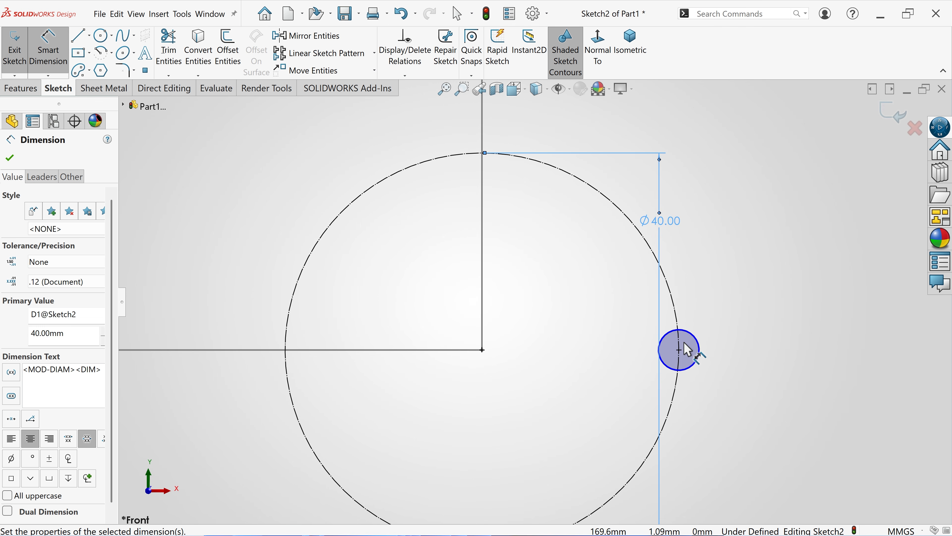
# Dimension the small wire circle's diameter to 6 mm
pyautogui.click(697, 350)
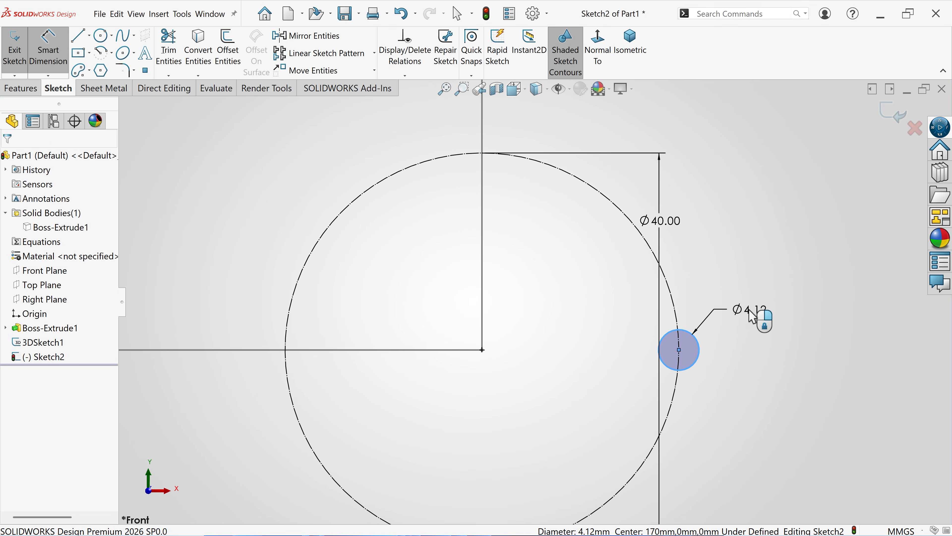
pyautogui.click(752, 316)
pyautogui.write('6')
pyautogui.press('Return')
pyautogui.press('z')
pyautogui.press('z')
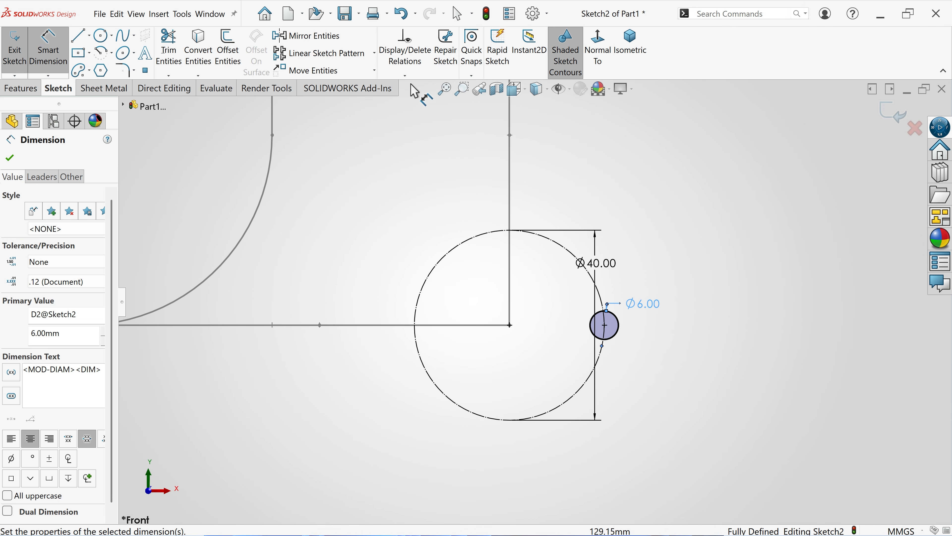
# Create a circular sketch pattern of the 6 mm circle around the pitch circle's centre with 12 equally spaced instances over 360°
pyautogui.click(373, 52)
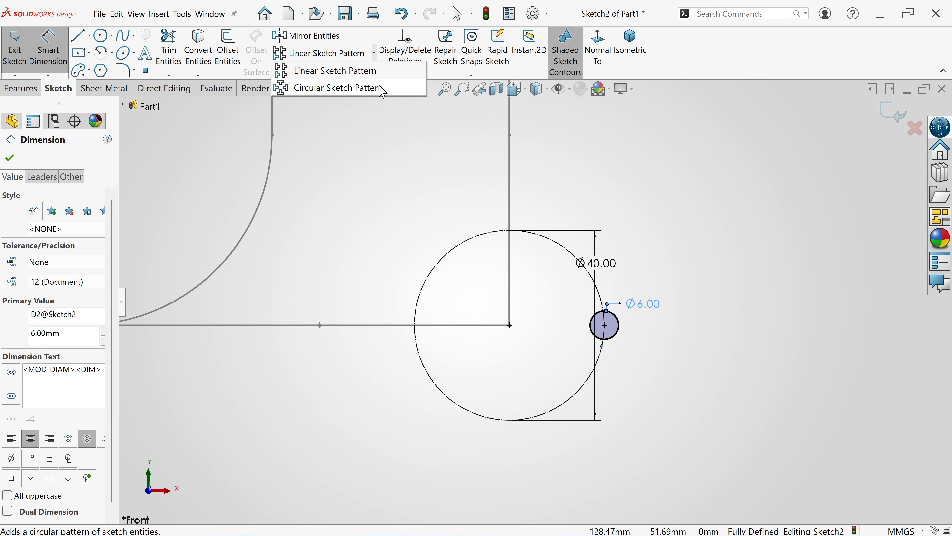
pyautogui.click(338, 88)
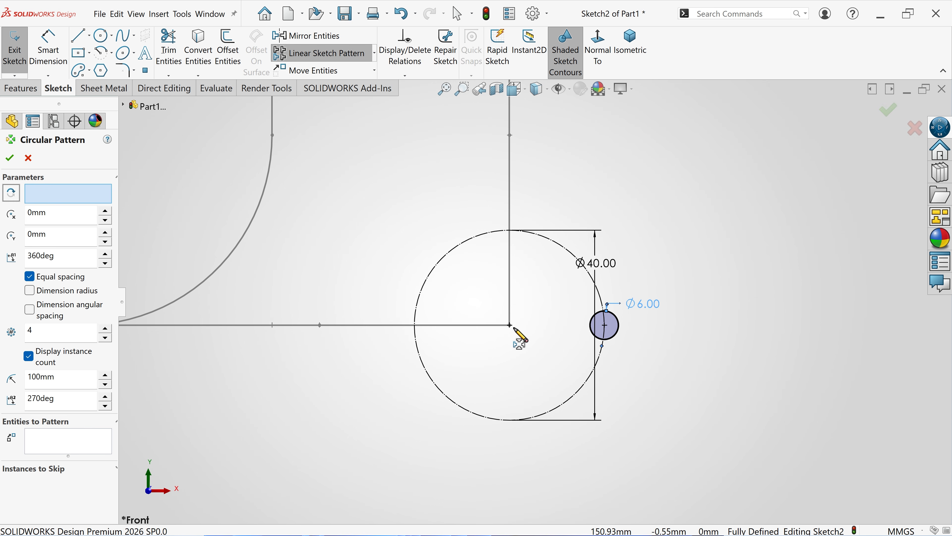
pyautogui.click(510, 325)
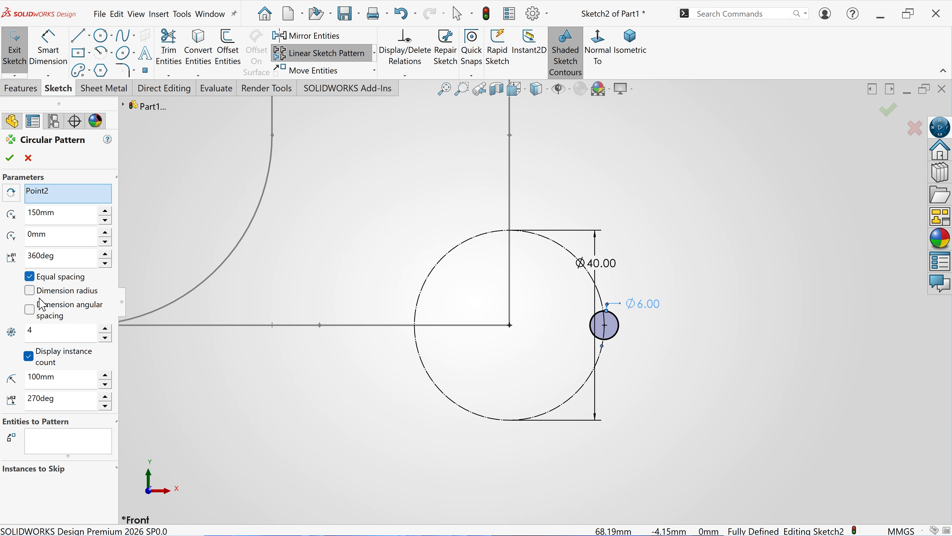
pyautogui.moveTo(50, 335); pyautogui.dragTo(26, 333)
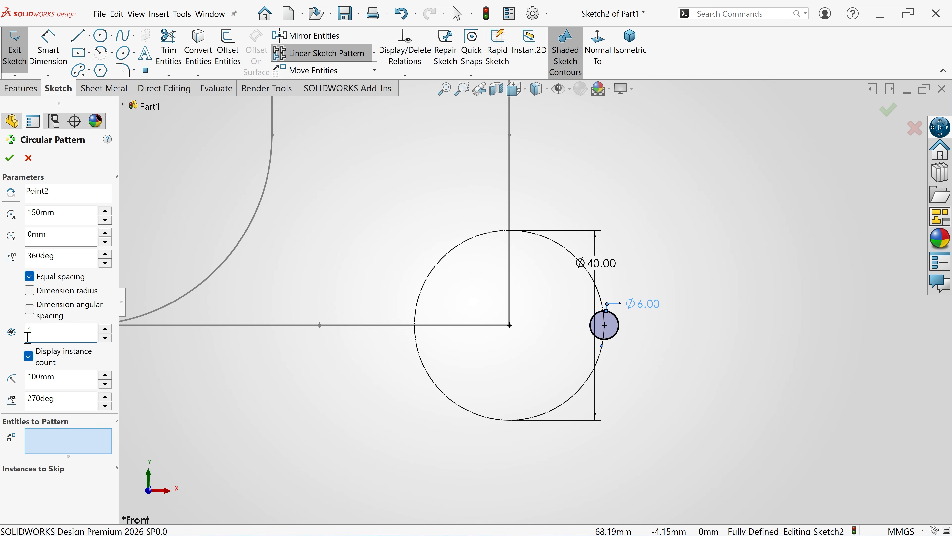
pyautogui.click(62, 450)
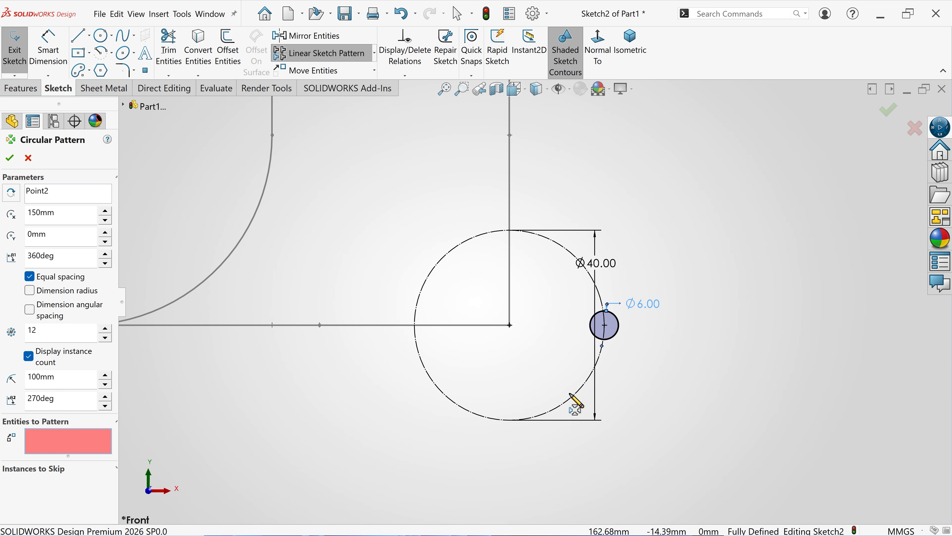
pyautogui.click(615, 336)
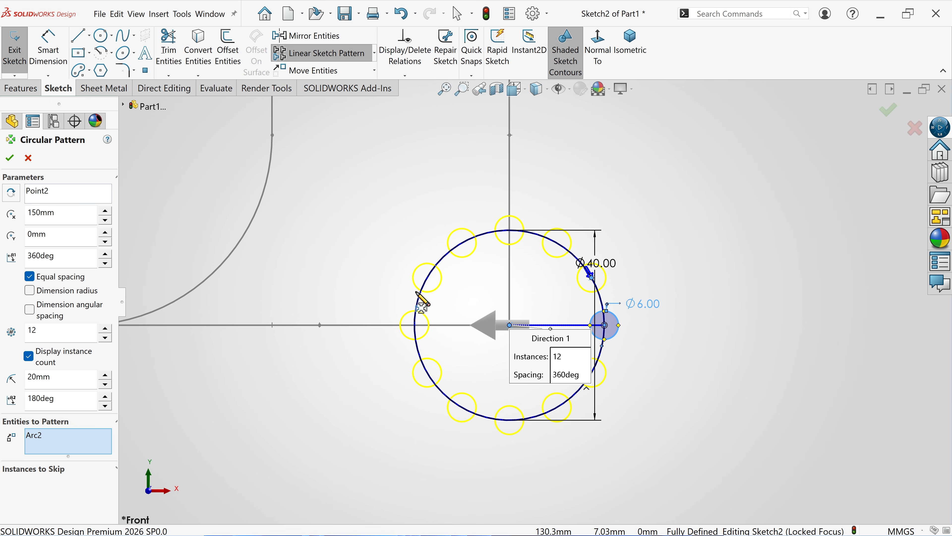
pyautogui.click(10, 157)
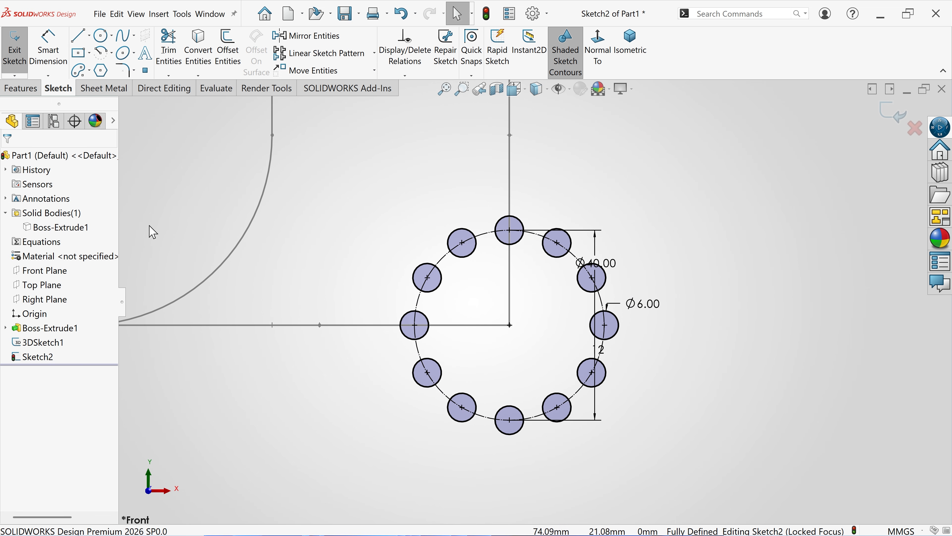
# Show the model in isometric view and exit the wire profile sketch
pyautogui.scroll(-1, 600, 311)
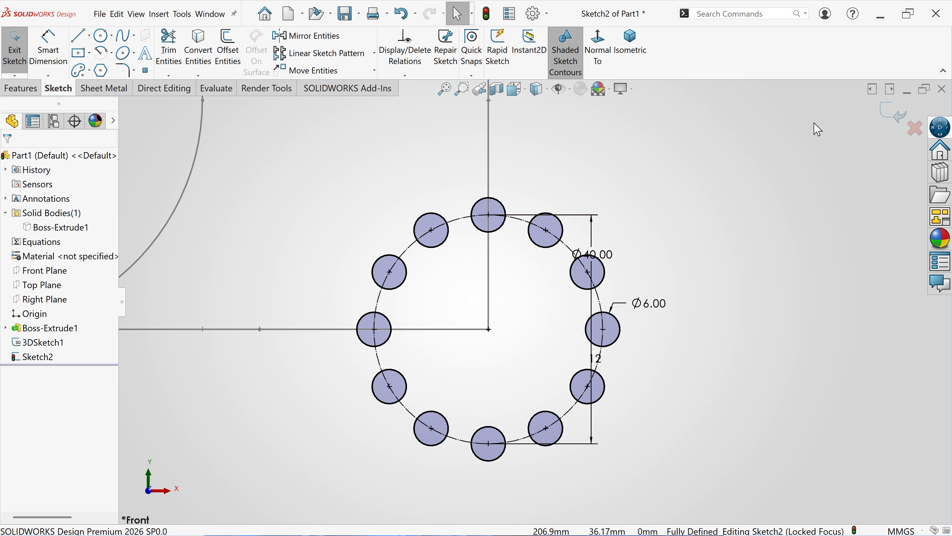
pyautogui.click(639, 58)
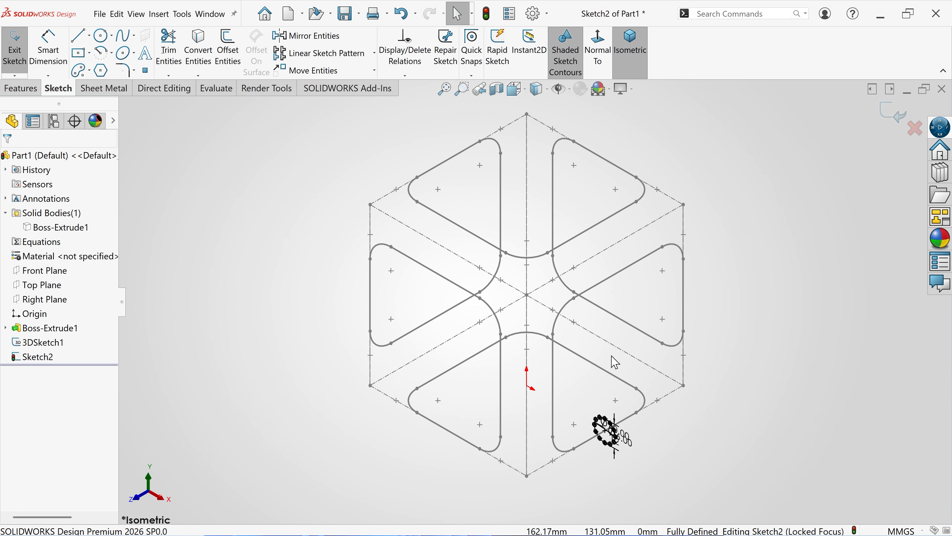
pyautogui.click(891, 114)
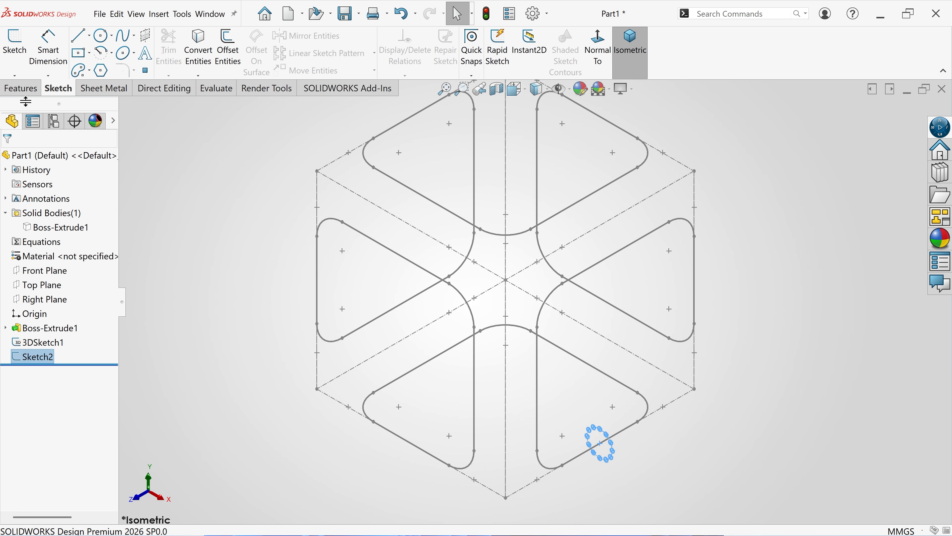
# Create a swept boss using the twelve-circle sketch as profile and the filleted 3D sketch as path
pyautogui.click(20, 88)
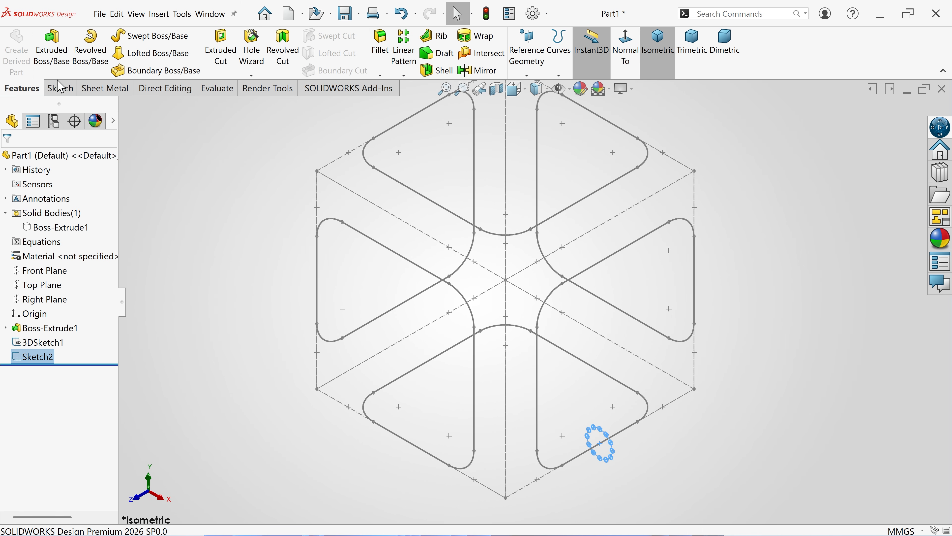
pyautogui.click(145, 38)
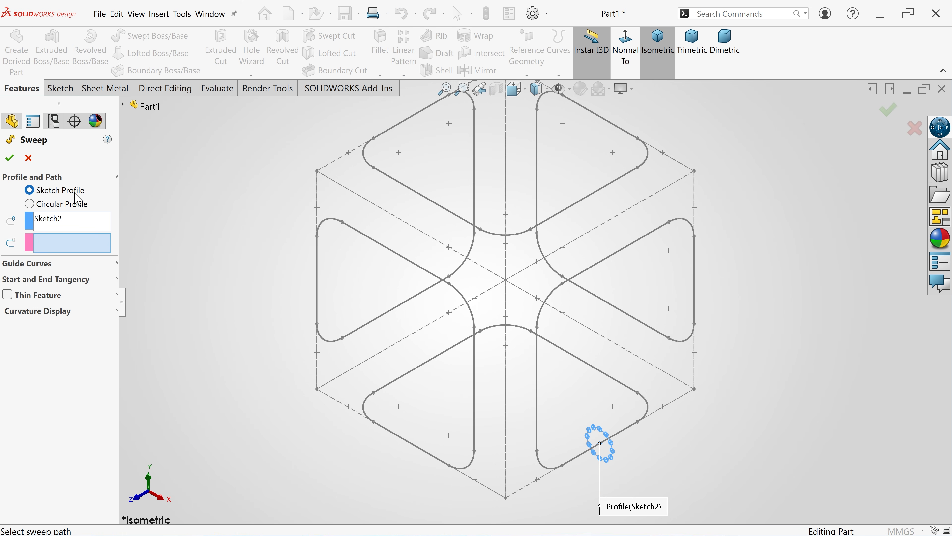
pyautogui.click(474, 358)
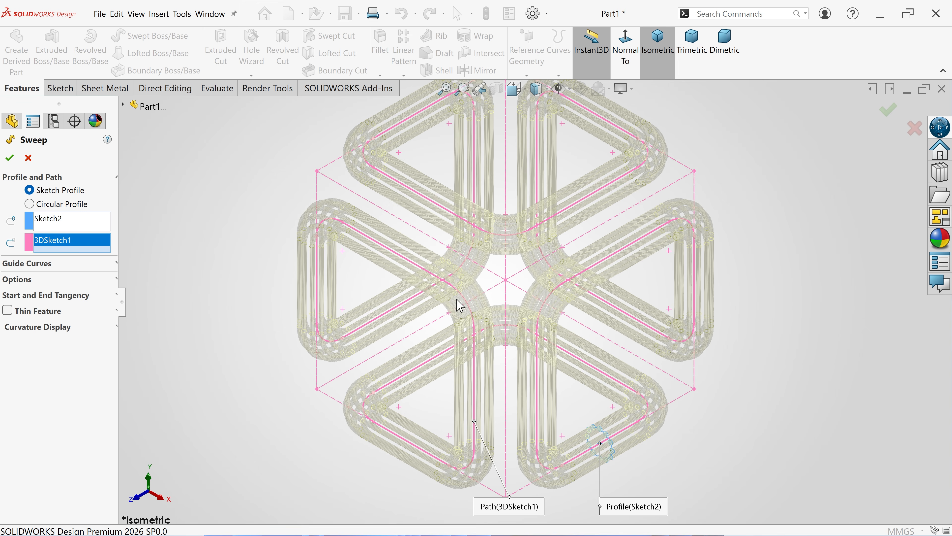
pyautogui.click(10, 158)
# Apply the polished copper metal appearance to the swept wires
pyautogui.click(940, 239)
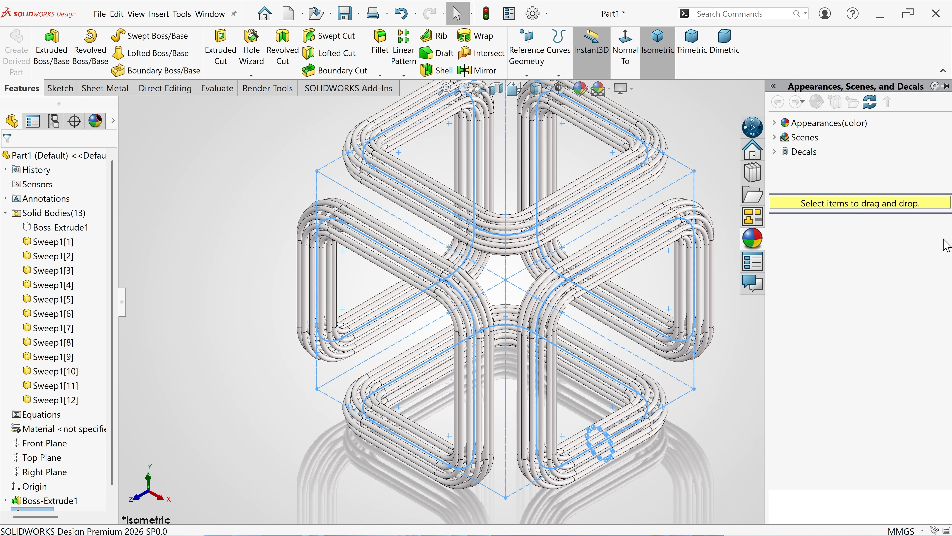
pyautogui.click(774, 124)
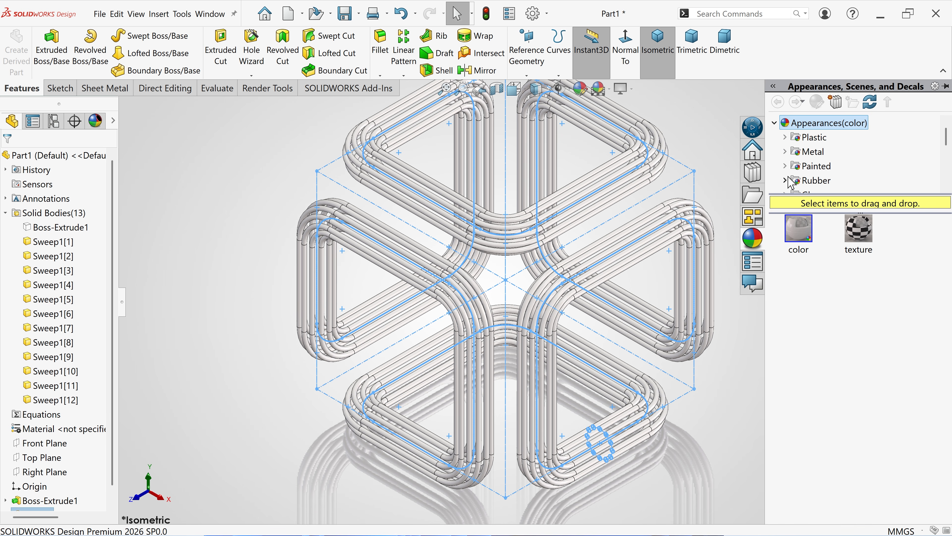
pyautogui.click(785, 152)
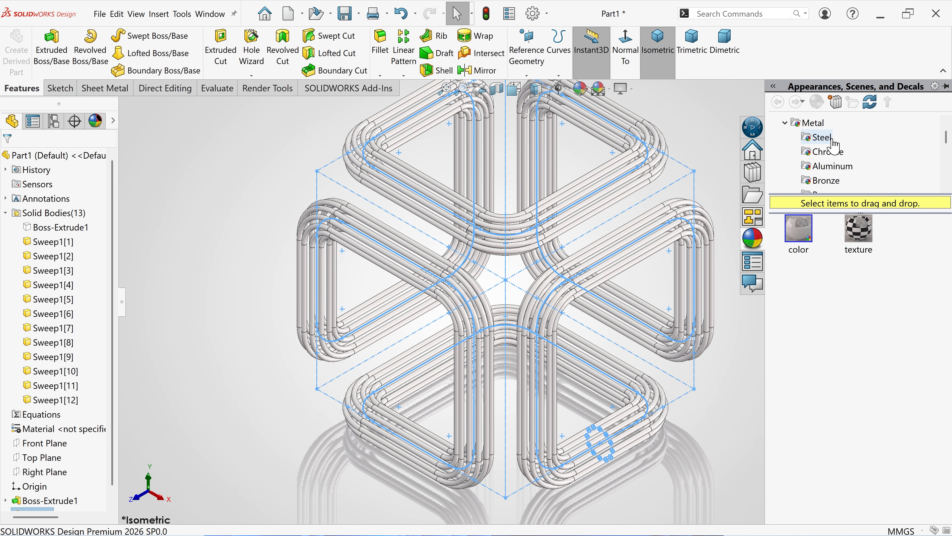
pyautogui.click(810, 122)
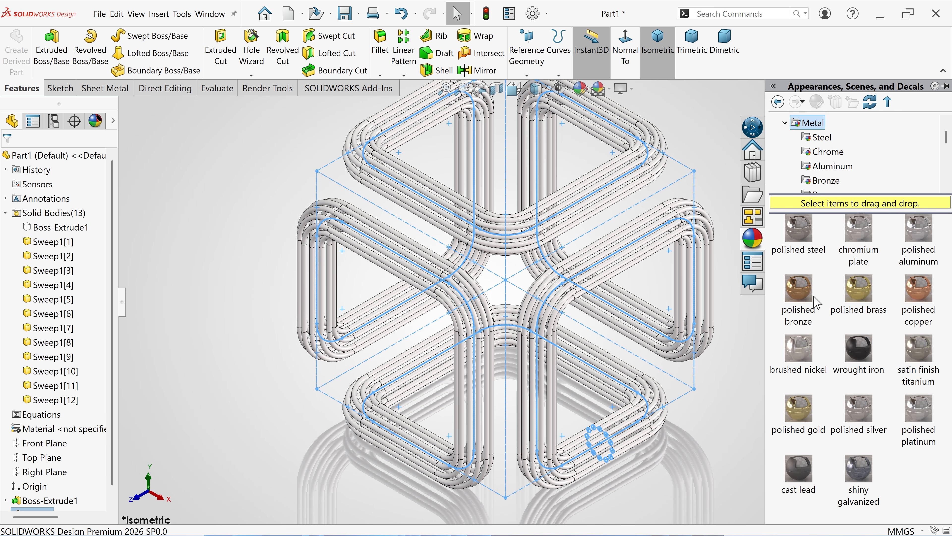
pyautogui.doubleClick(918, 290)
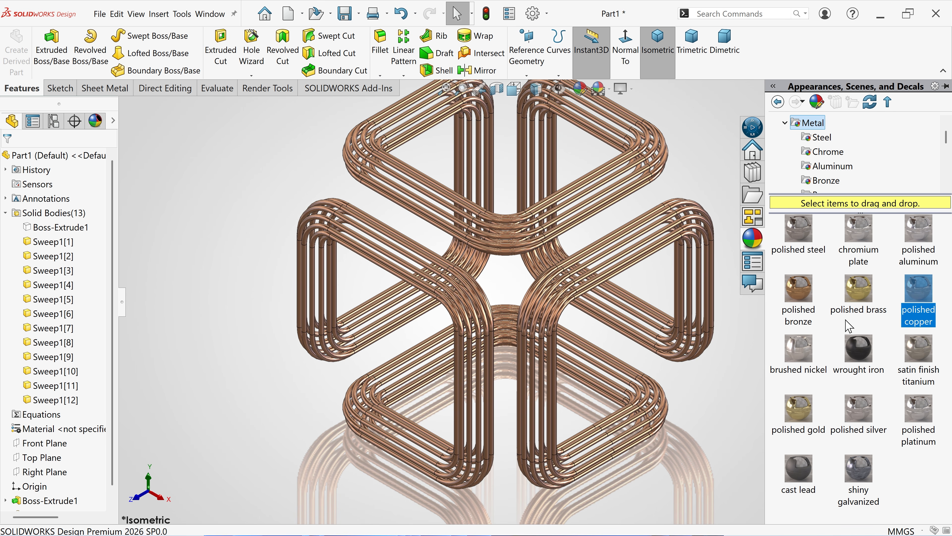
pyautogui.moveTo(706, 406)
pyautogui.mouseDown(button='middle')
pyautogui.moveTo(704, 367)
pyautogui.moveTo(706, 394)
pyautogui.mouseUp(button='middle')
pyautogui.scroll(-1, 707, 396)
pyautogui.moveTo(577, 446); pyautogui.dragTo(544, 389, button='middle')
pyautogui.scroll(3, 563, 429)
pyautogui.scroll(-5, 547, 388)
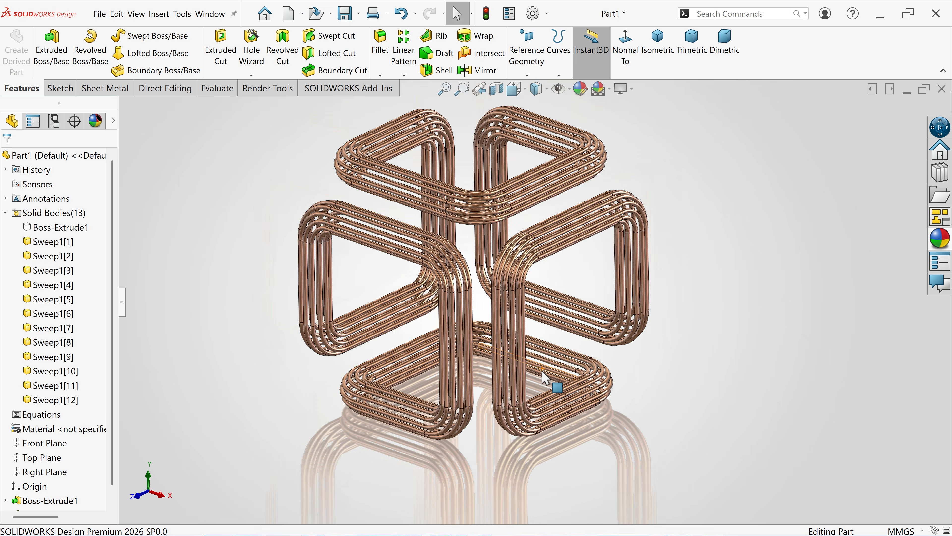
# Edit the sweep to use Specify Twist Value as profile twist, controlled in degrees, with a 7200° twist
pyautogui.click(6, 213)
pyautogui.click(23, 327)
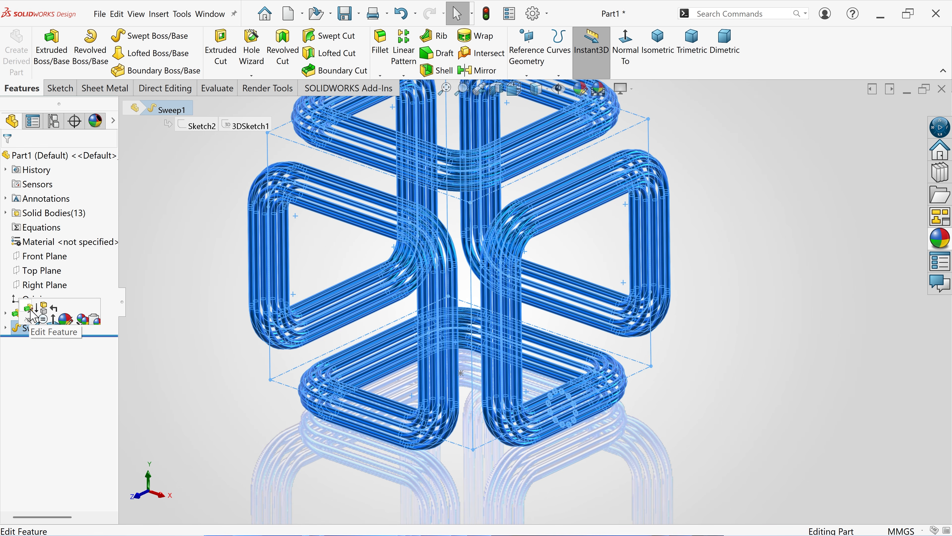
pyautogui.click(32, 316)
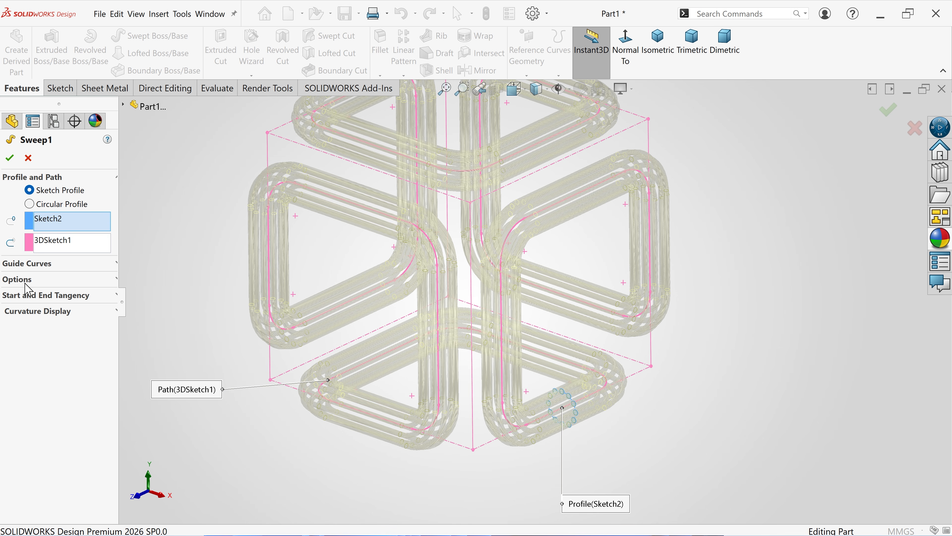
pyautogui.click(25, 280)
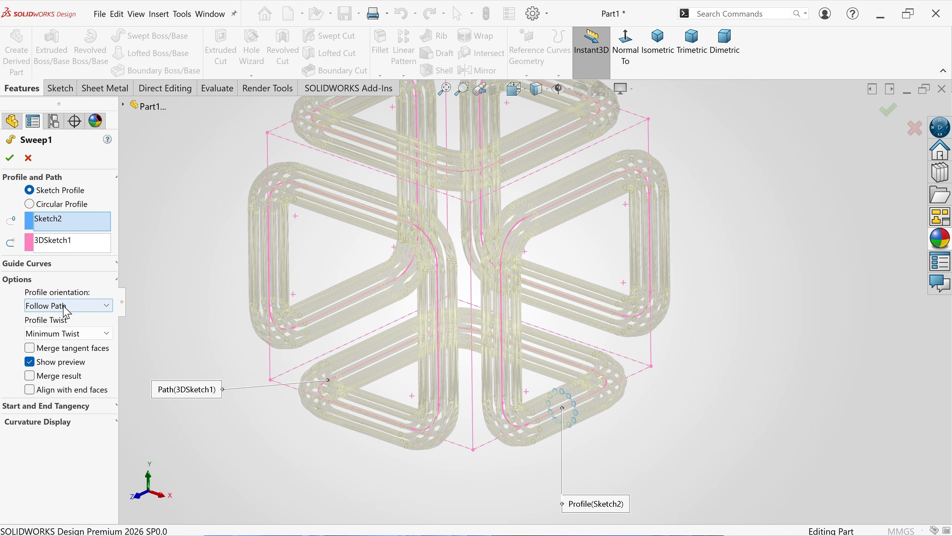
pyautogui.click(62, 333)
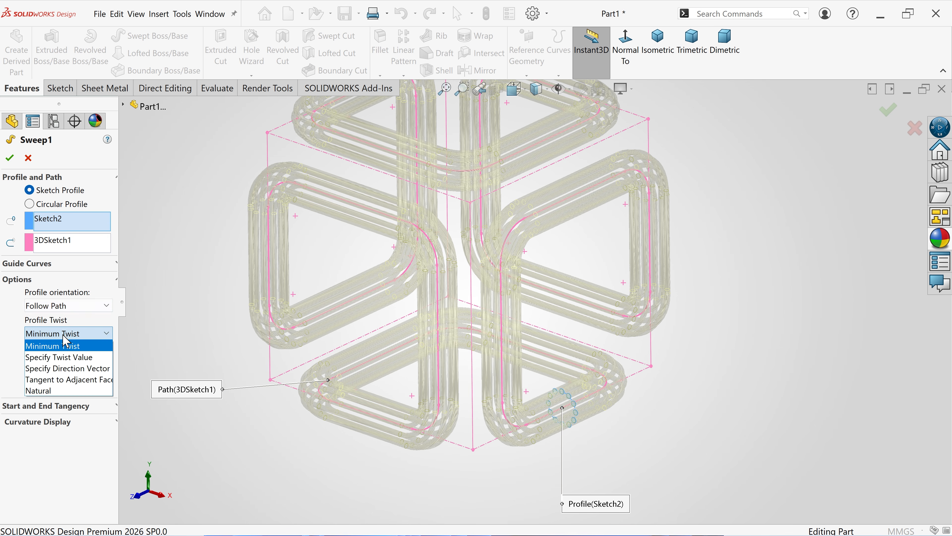
pyautogui.click(74, 358)
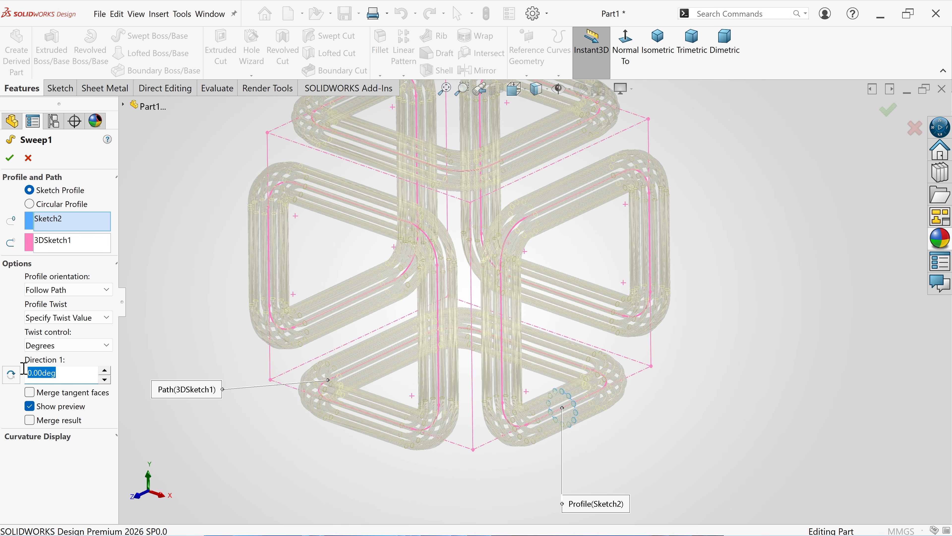
pyautogui.write('72')
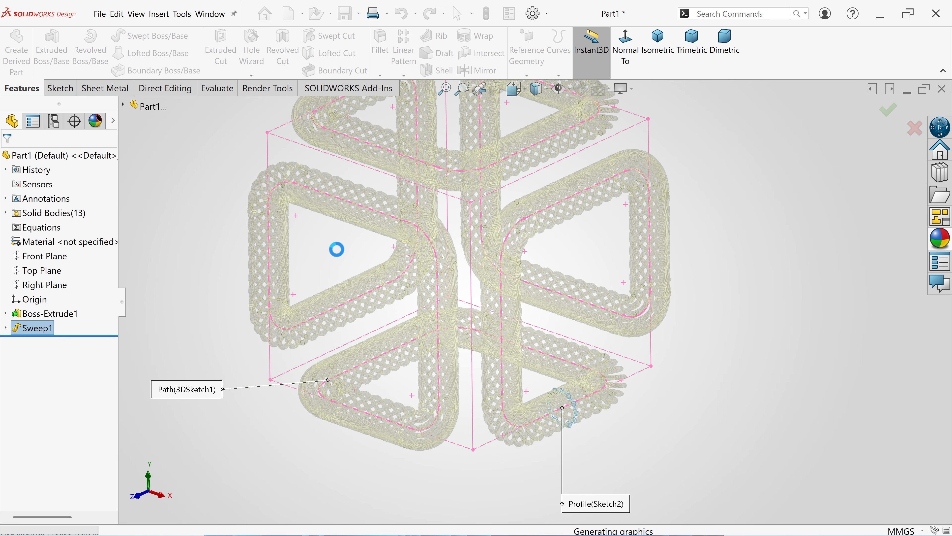
# Examine the twisted copper infinity cube up close and from several sides
pyautogui.scroll(3, 453, 319)
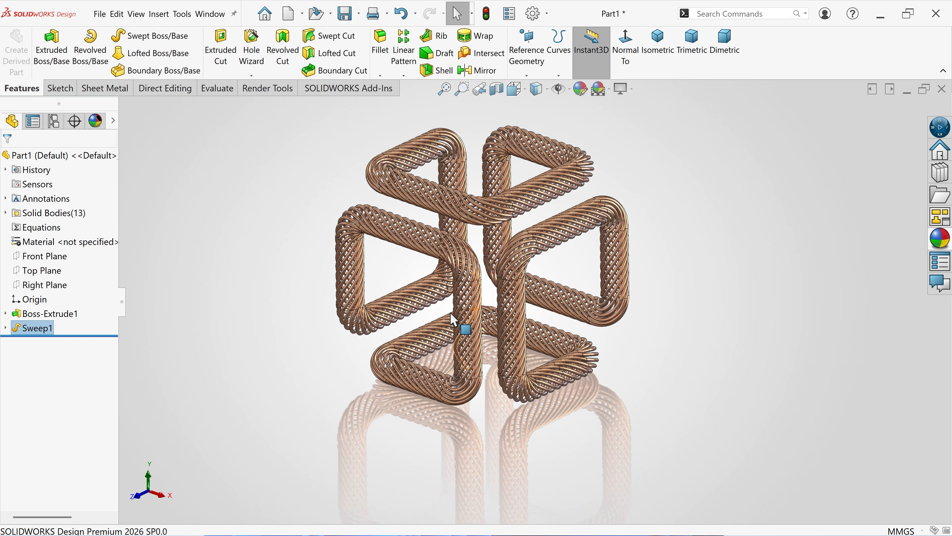
pyautogui.scroll(-5, 500, 284)
pyautogui.moveTo(570, 410); pyautogui.dragTo(505, 485, button='middle')
pyautogui.scroll(-5, 492, 446)
pyautogui.moveTo(490, 440); pyautogui.dragTo(471, 401, button='middle')
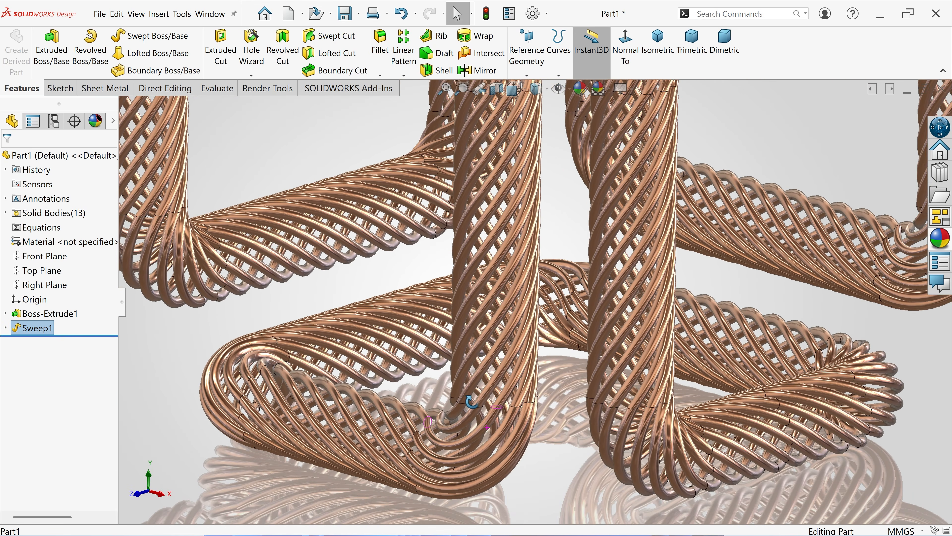
pyautogui.scroll(6, 490, 385)
pyautogui.scroll(-2, 584, 212)
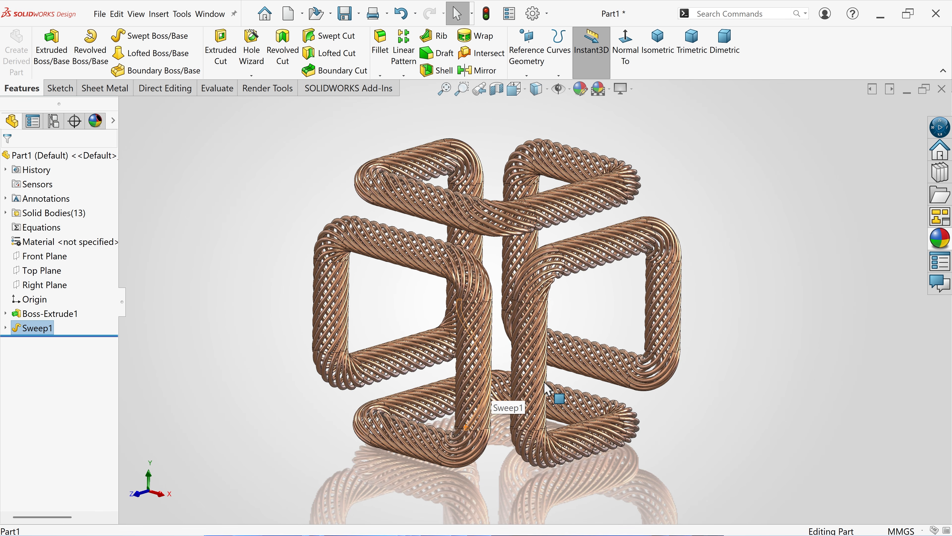
pyautogui.scroll(-2, 548, 389)
pyautogui.moveTo(558, 390)
pyautogui.mouseDown(button='middle')
pyautogui.moveTo(557, 325)
pyautogui.moveTo(554, 392)
pyautogui.mouseUp(button='middle')
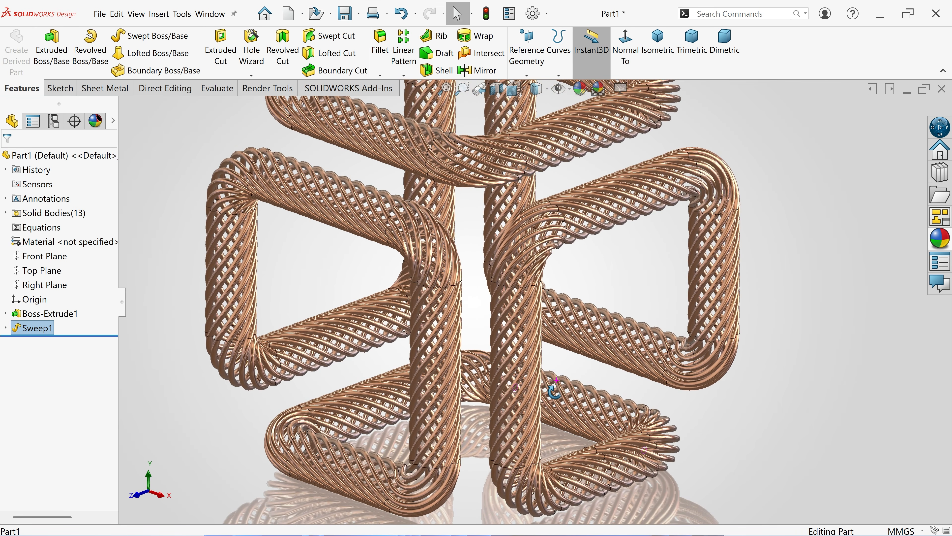
pyautogui.scroll(4, 559, 398)
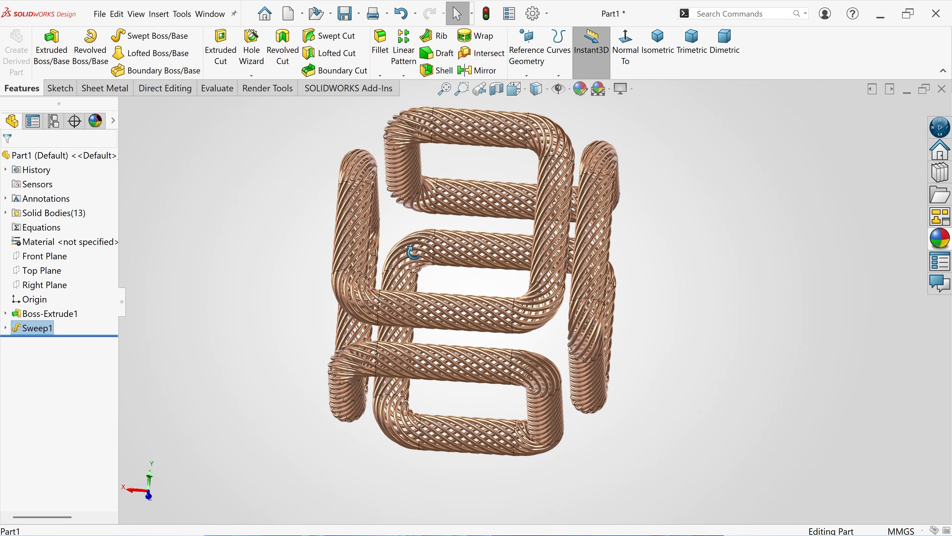
pyautogui.moveTo(576, 294); pyautogui.dragTo(479, 340, button='middle')
pyautogui.moveTo(417, 351); pyautogui.dragTo(500, 417, button='middle')
pyautogui.moveTo(579, 457); pyautogui.dragTo(607, 458, button='middle')
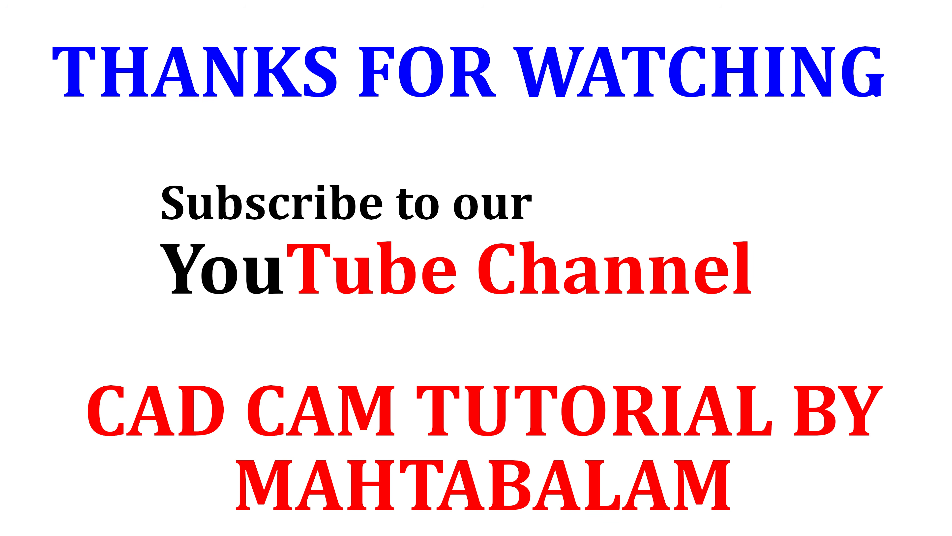